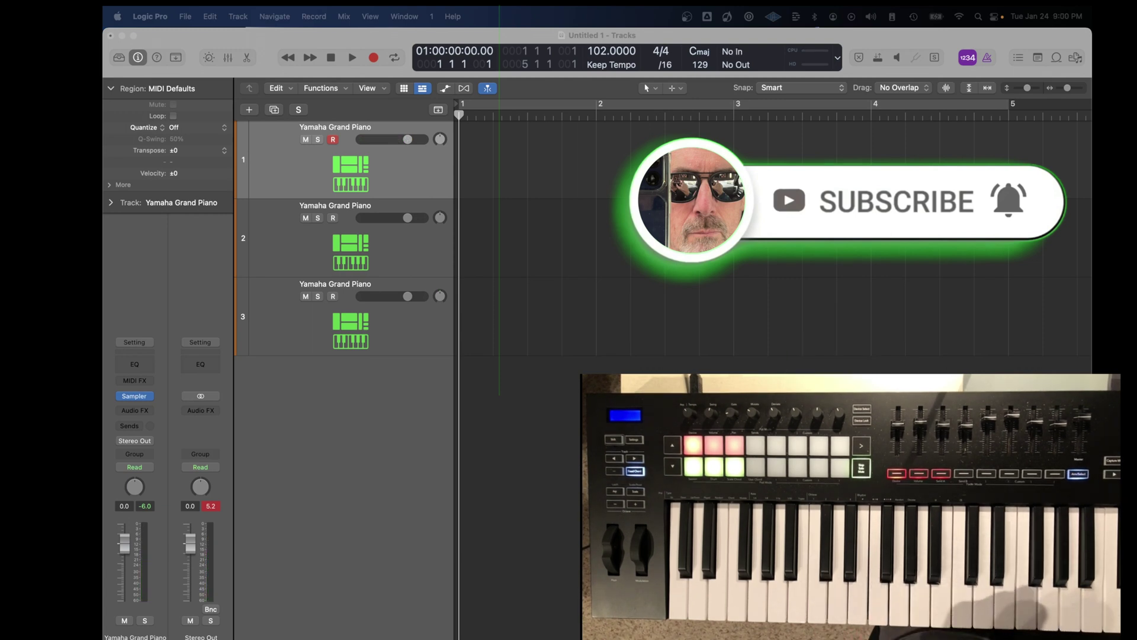
Record a roughly four-bar piano part on track 1, then select and arm track 2.
key(r)
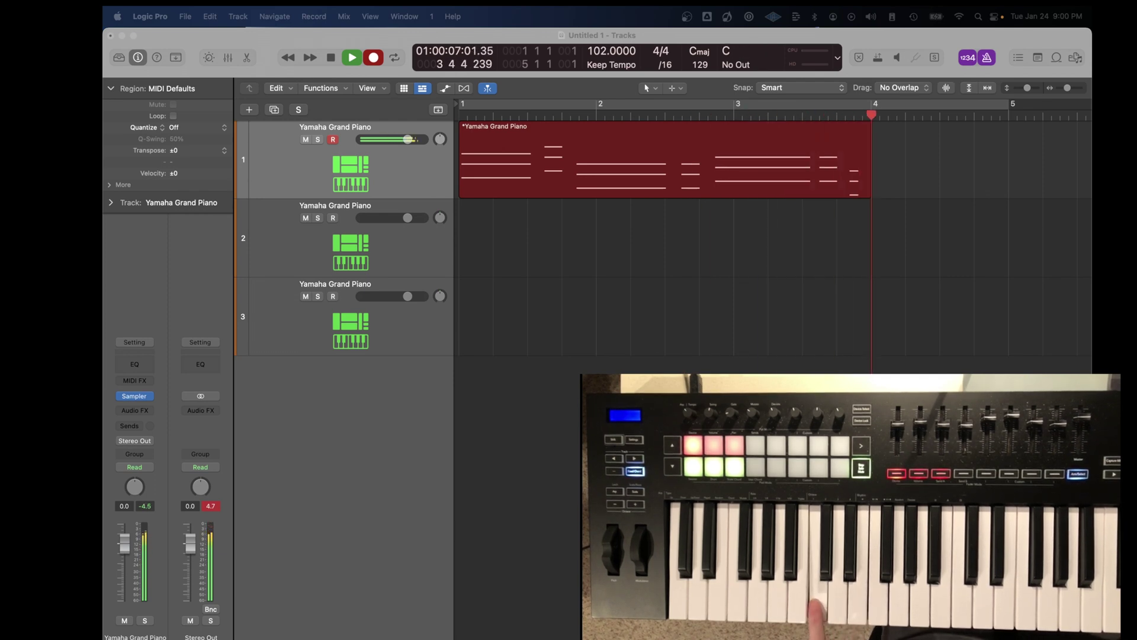
key(space)
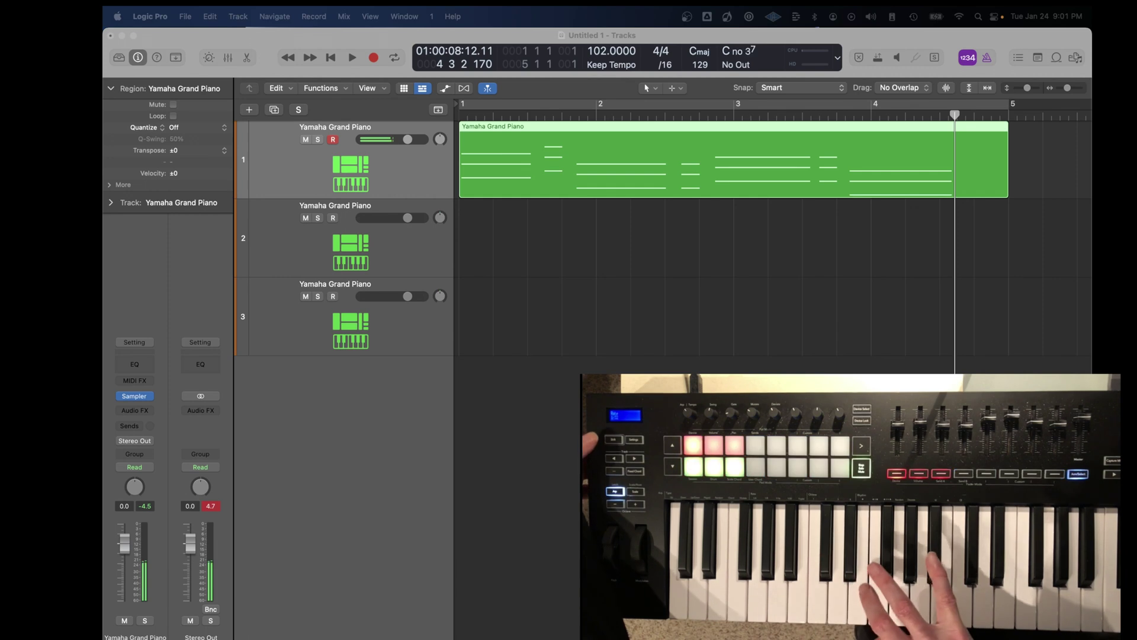
click(307, 251)
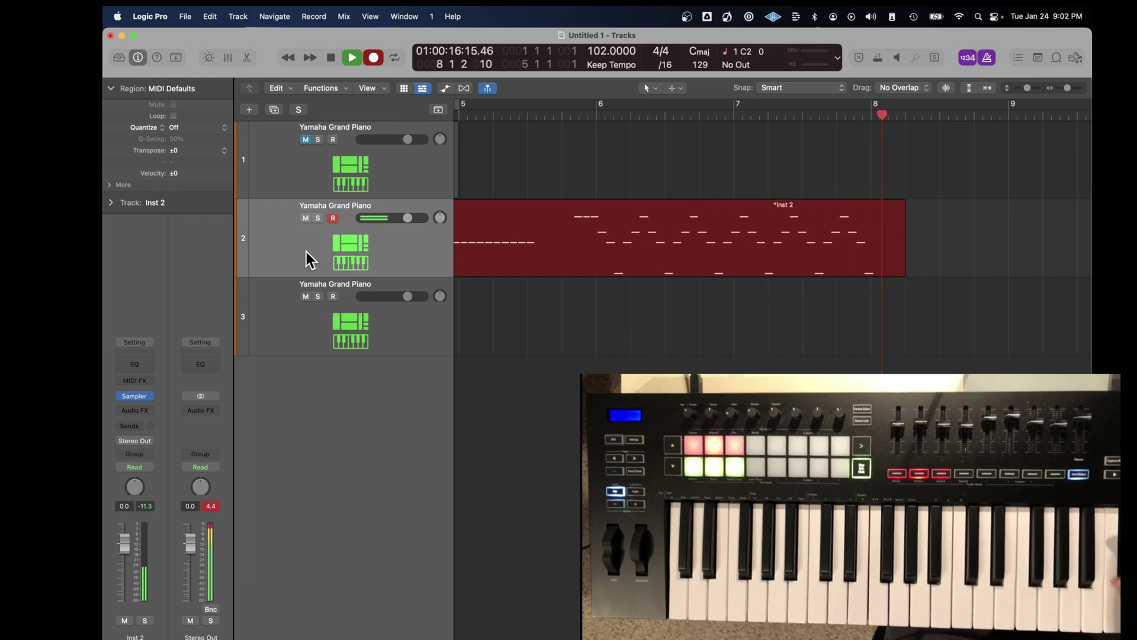
Stop the second piano recording on track 2 around bar 9 and select track 3.
key(space)
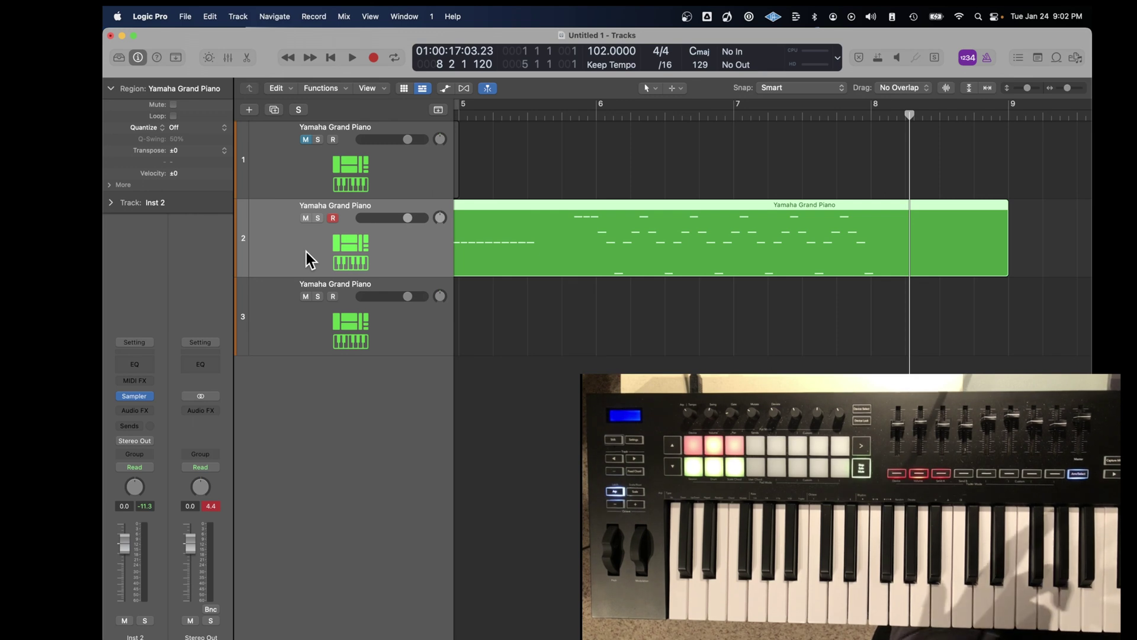
click(332, 309)
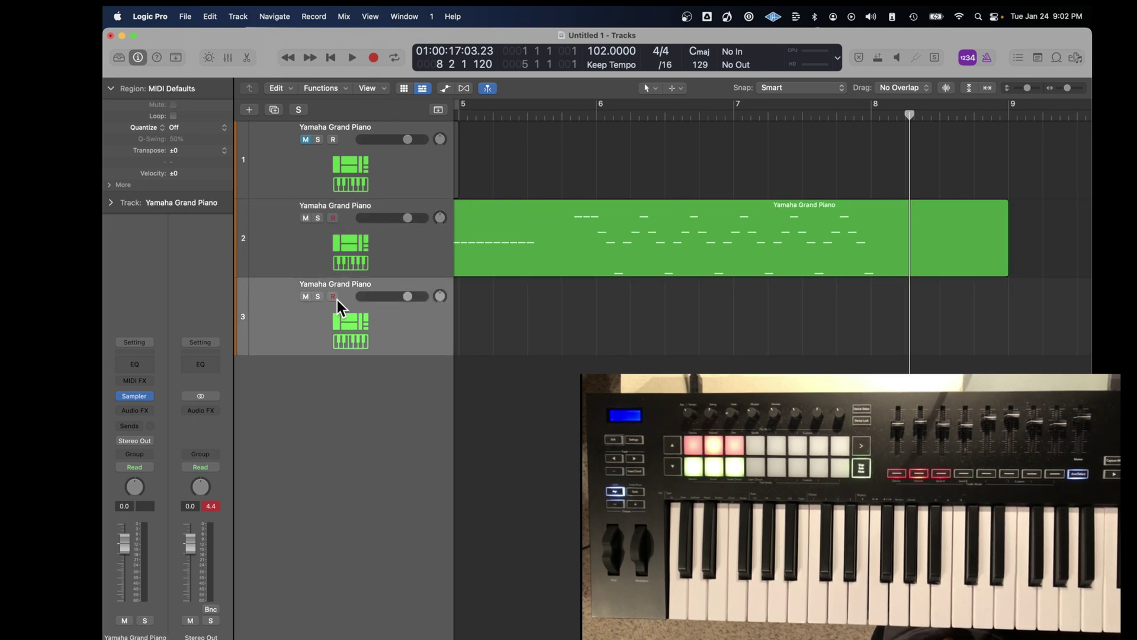
Mute track 2.
click(306, 218)
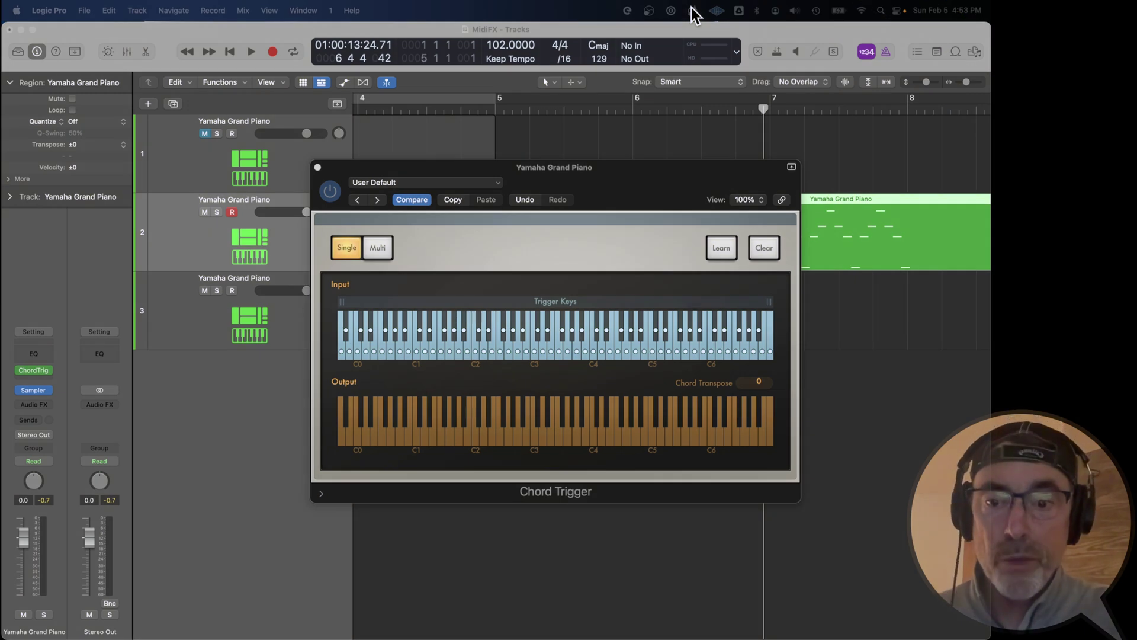
Keep Chord Trigger in the MIDI FX slot and clear all its chord assignments.
click(49, 370)
click(49, 370)
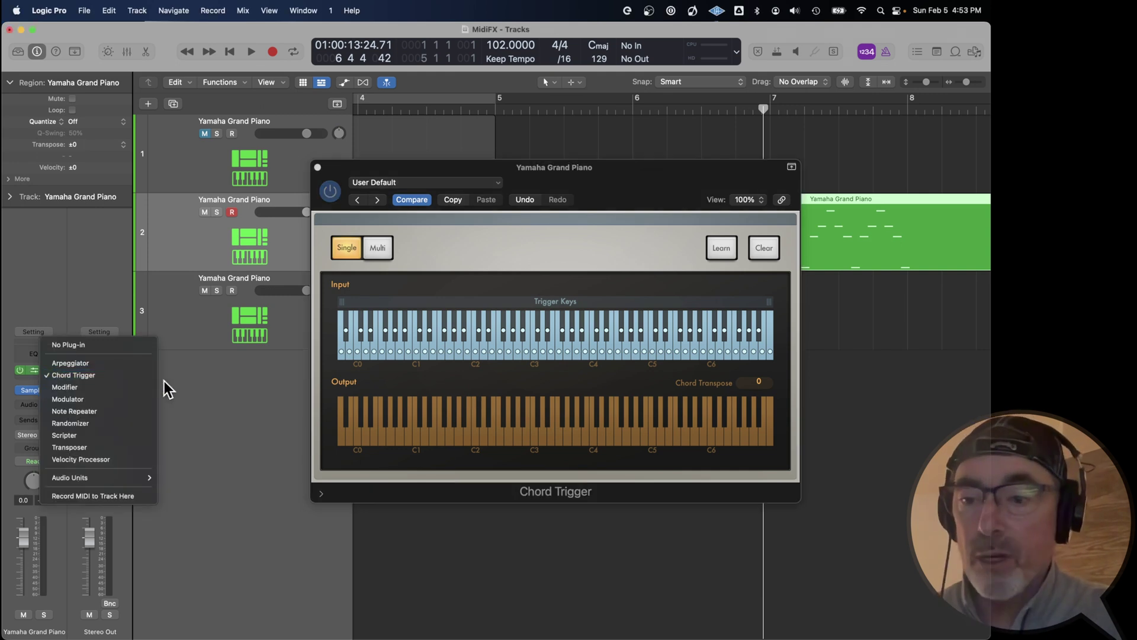
click(81, 372)
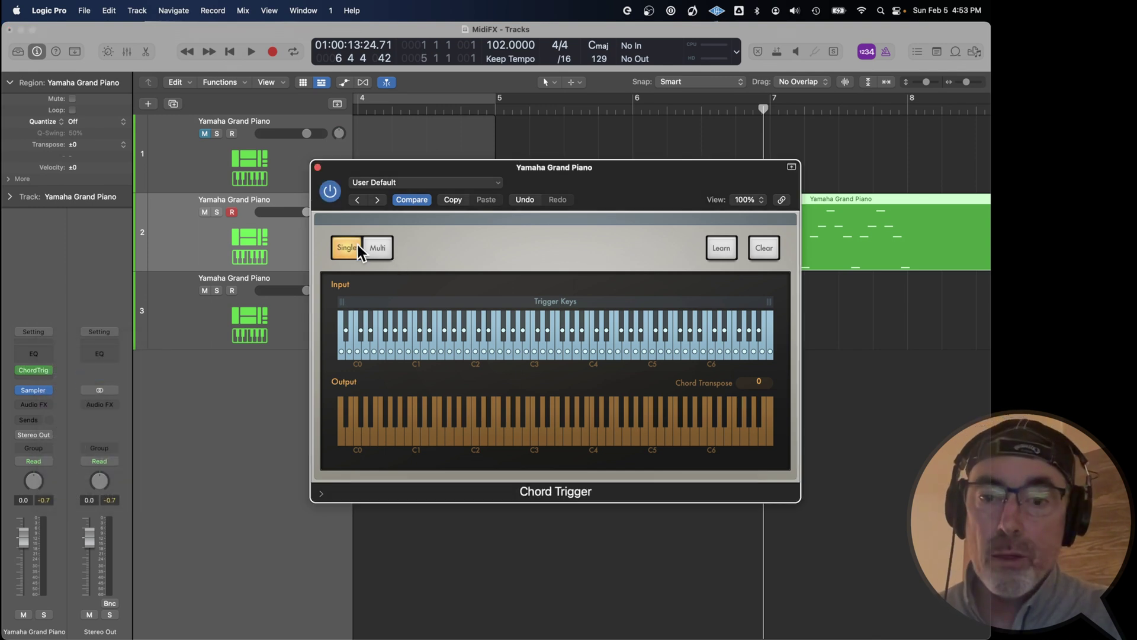
click(766, 250)
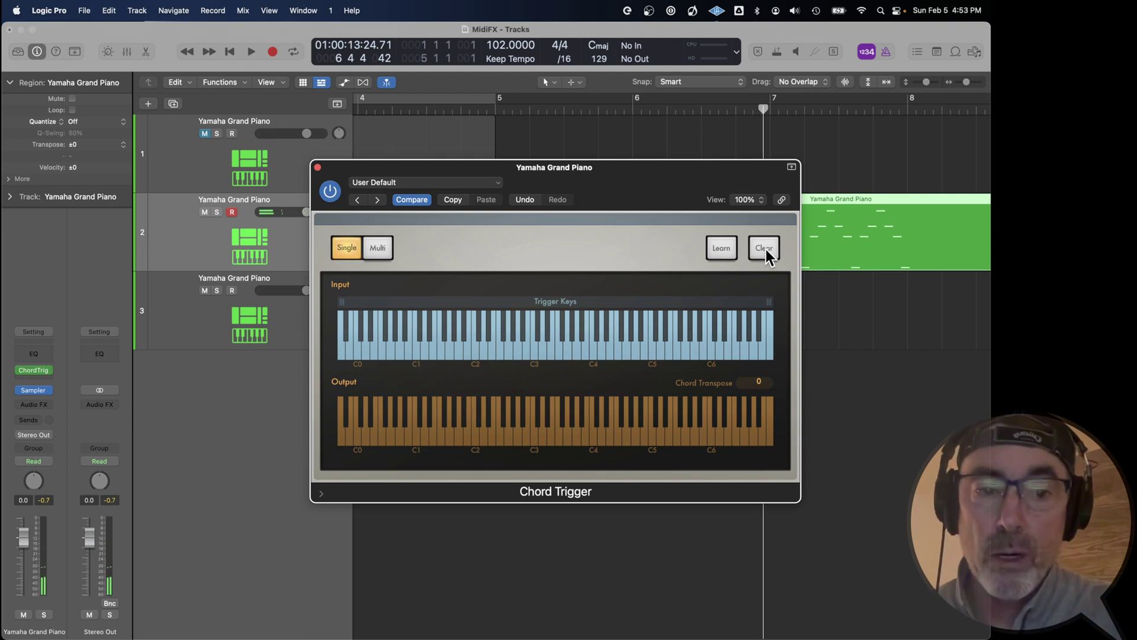
Learn a chord in Single mode, then clear it and learn a new chord.
click(724, 249)
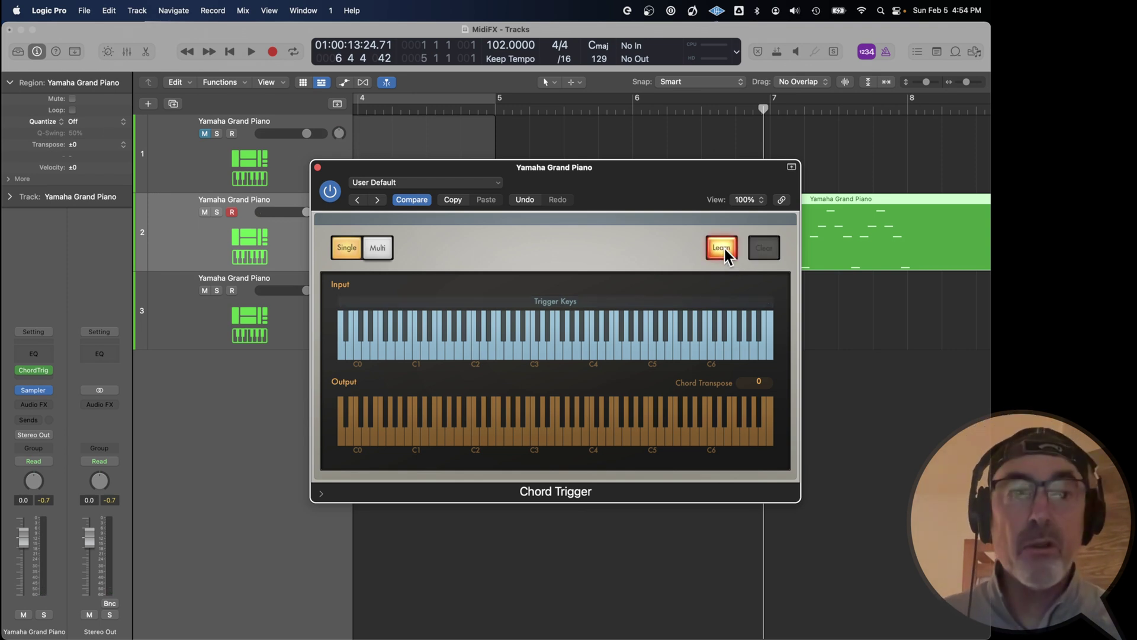
click(724, 247)
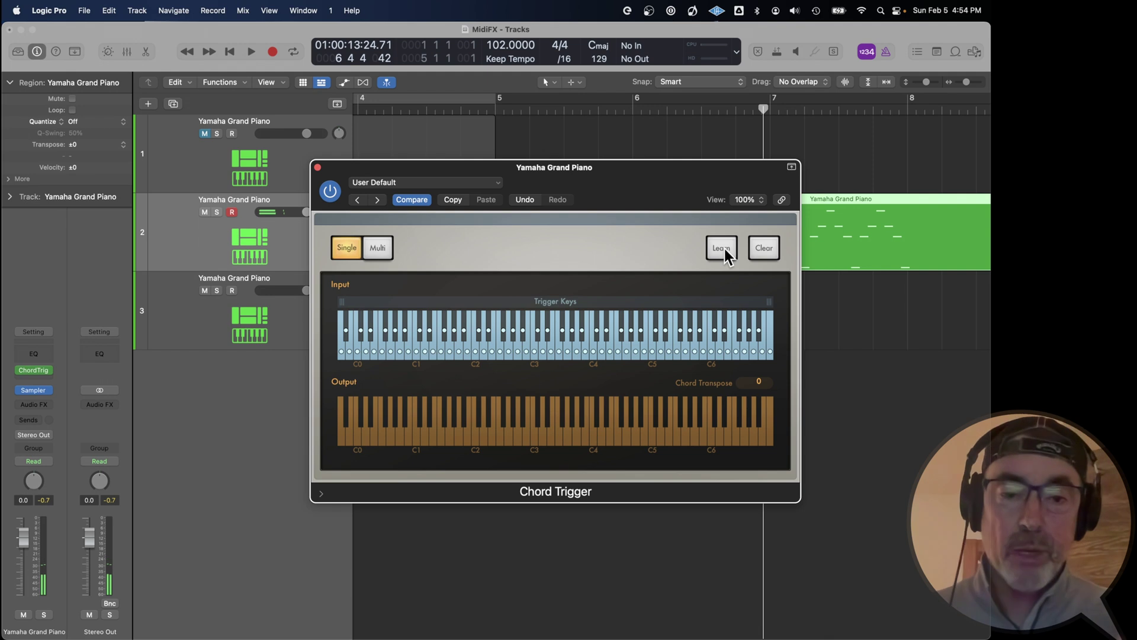
click(759, 243)
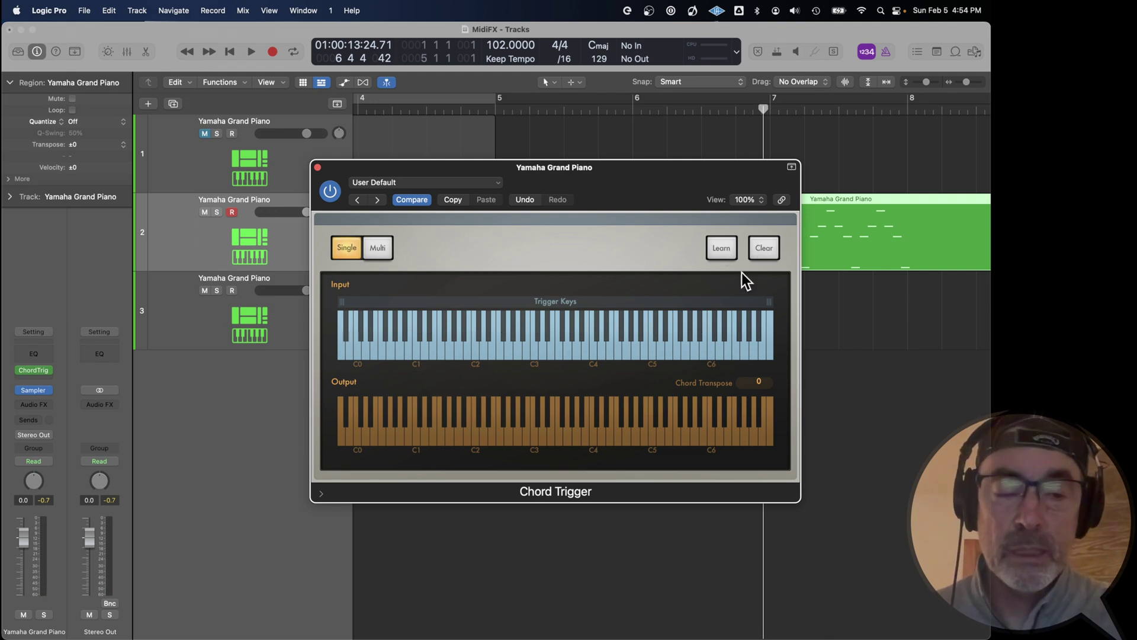
click(722, 245)
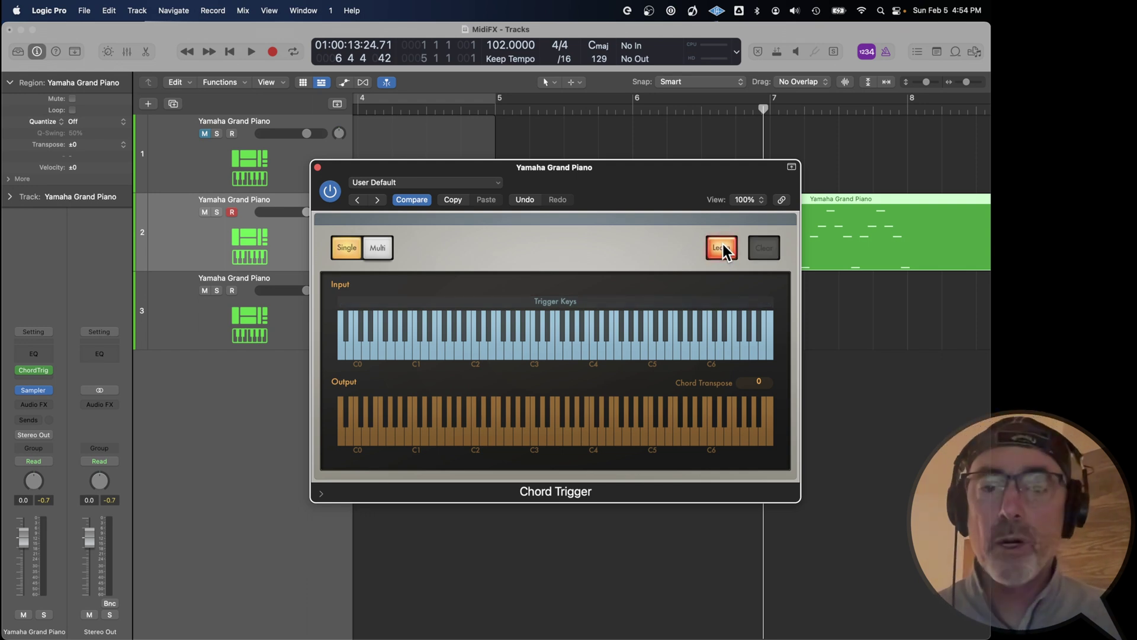
click(722, 252)
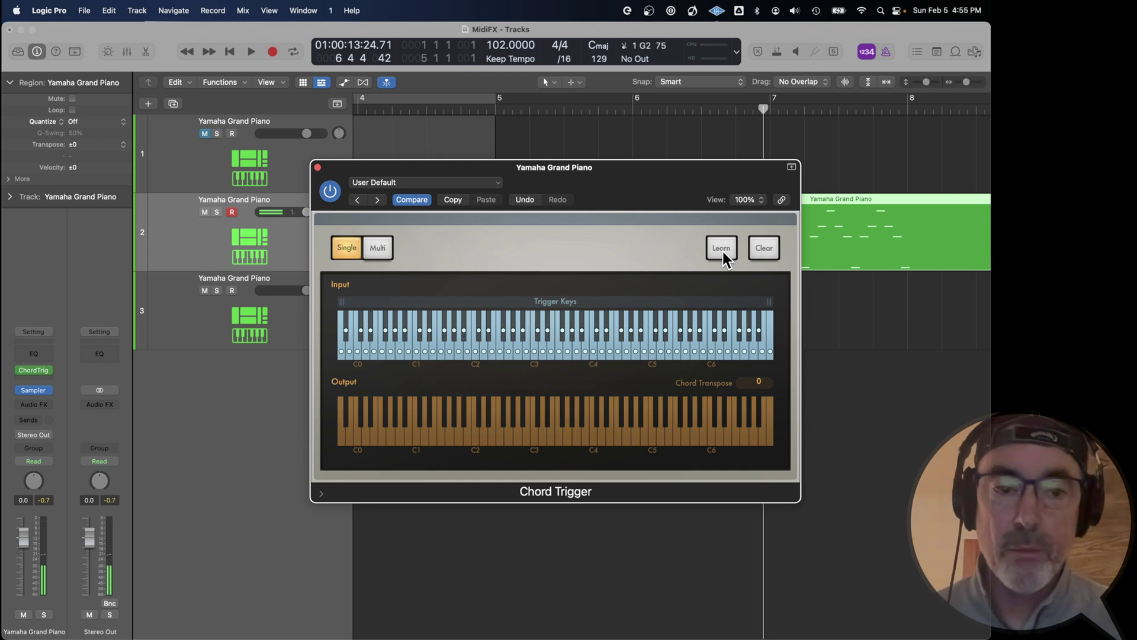
Switch Chord Trigger to Multi mode, clear it, and learn chords on trigger keys near C3.
click(381, 247)
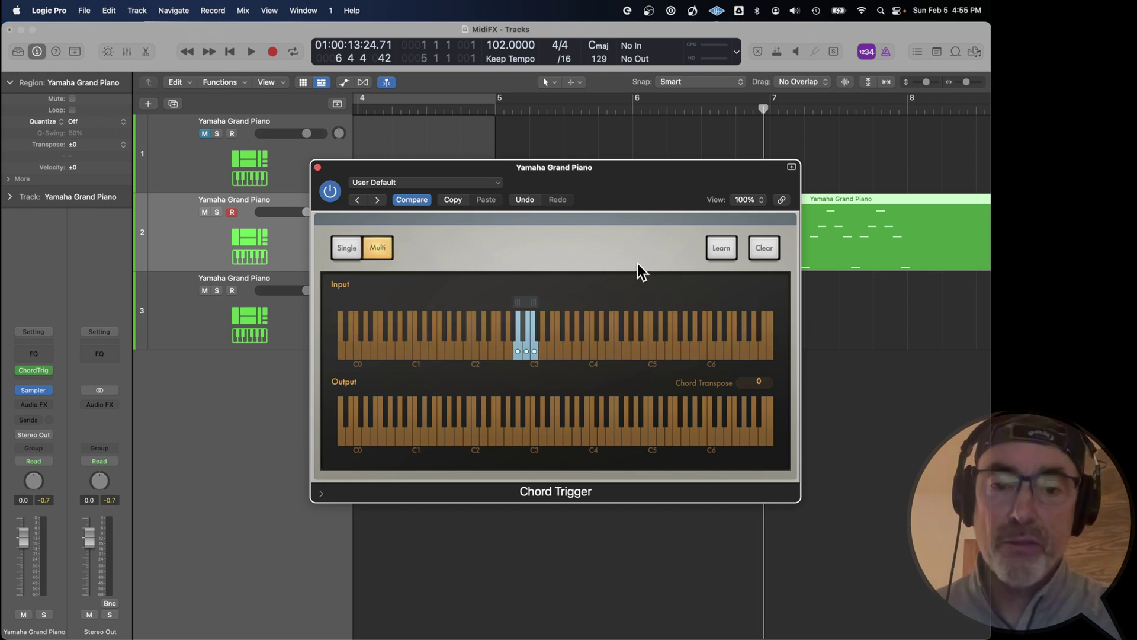
click(768, 250)
click(726, 247)
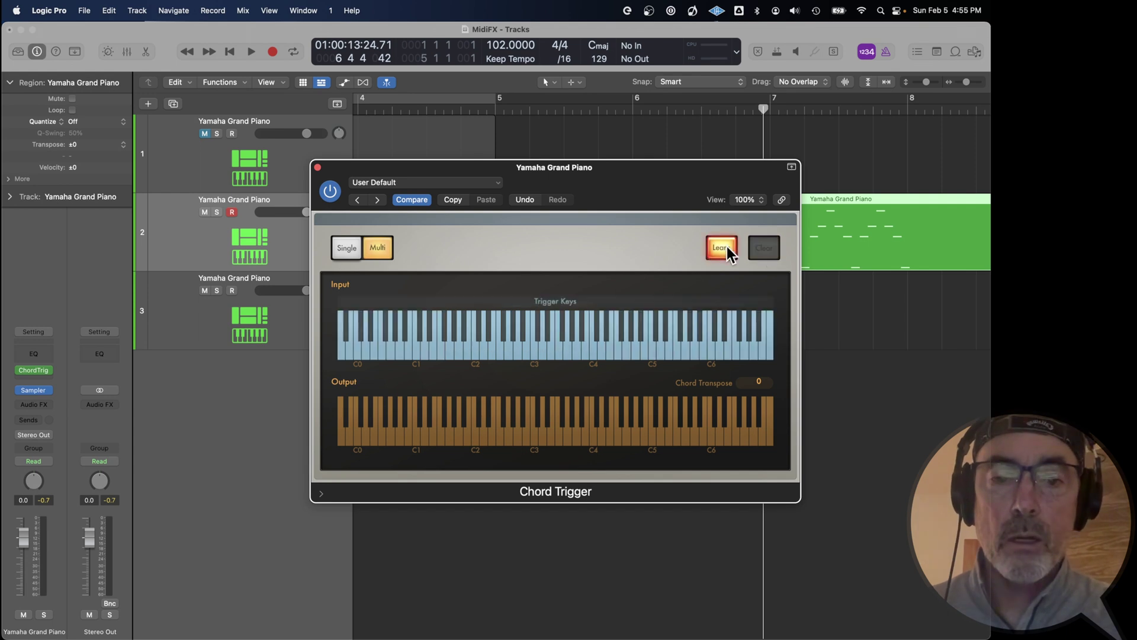
click(525, 353)
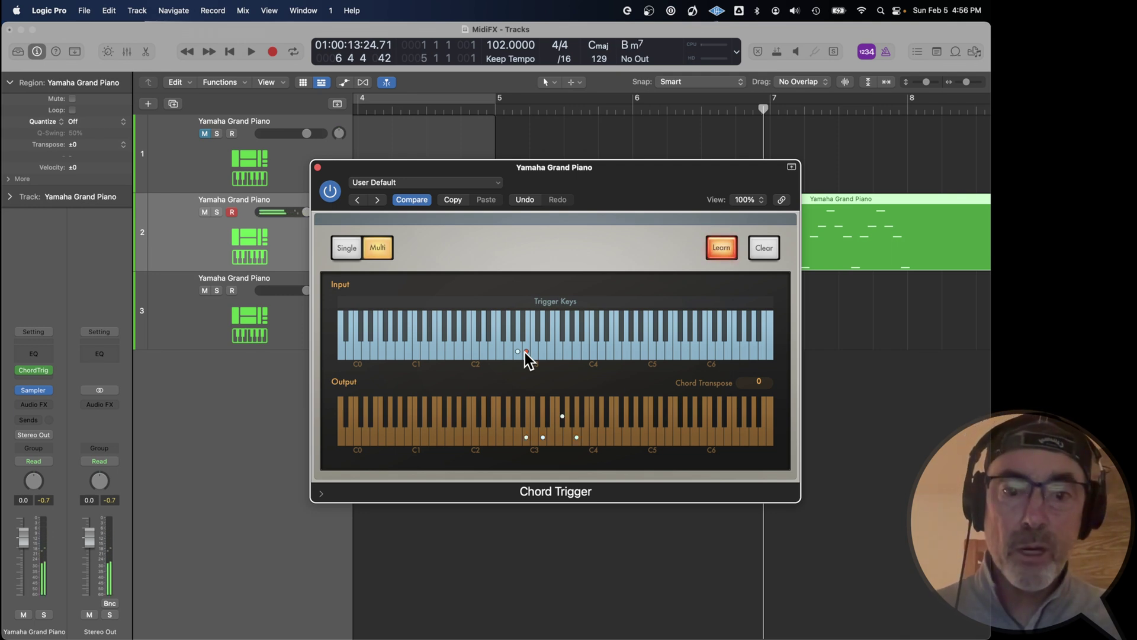
click(535, 349)
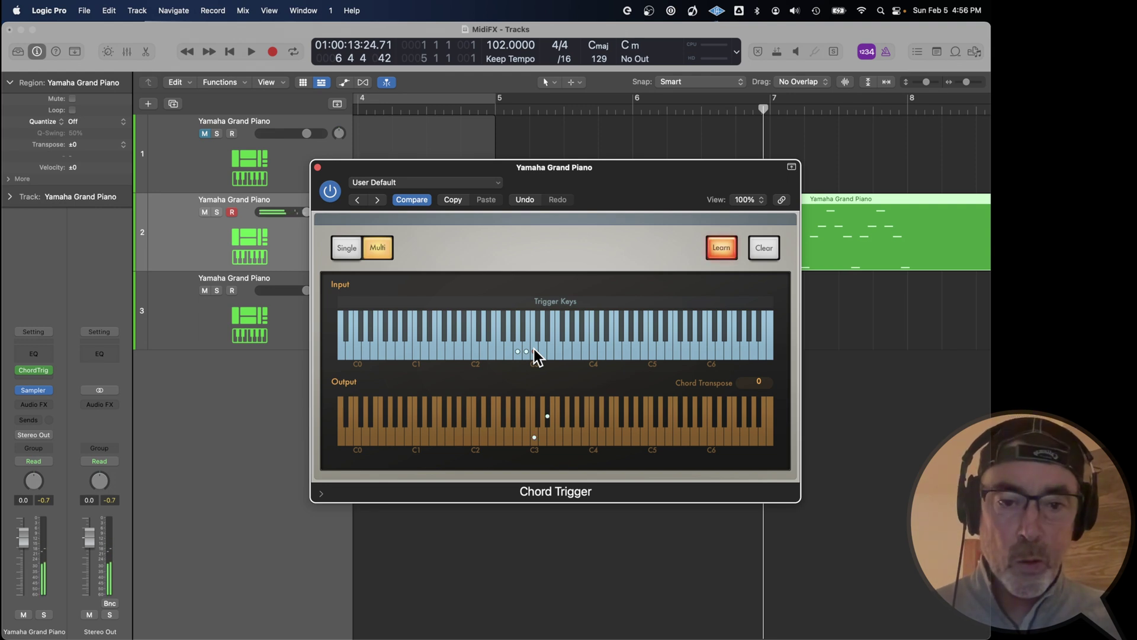
click(723, 254)
click(718, 249)
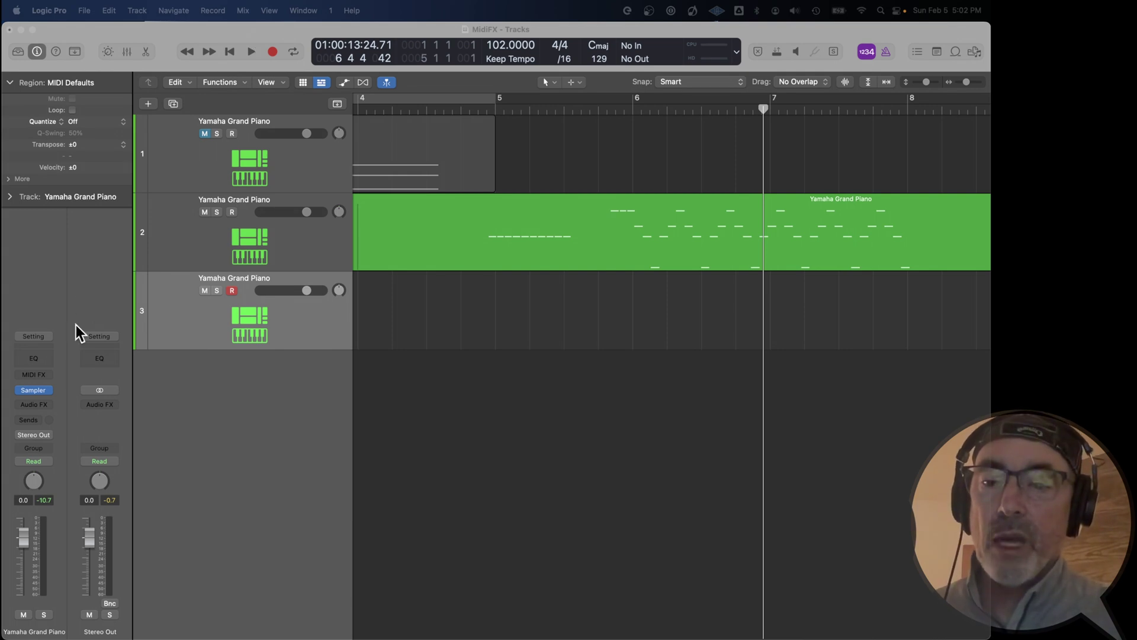
Add the Transposer MIDI effect to track 3.
click(49, 376)
click(49, 376)
click(49, 376)
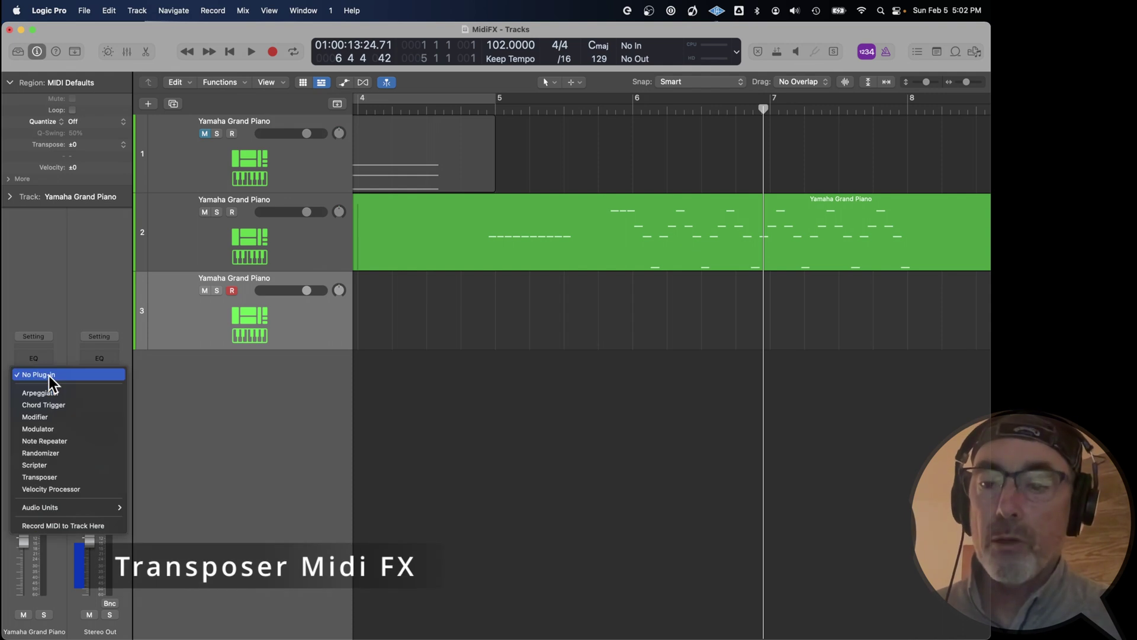
click(47, 477)
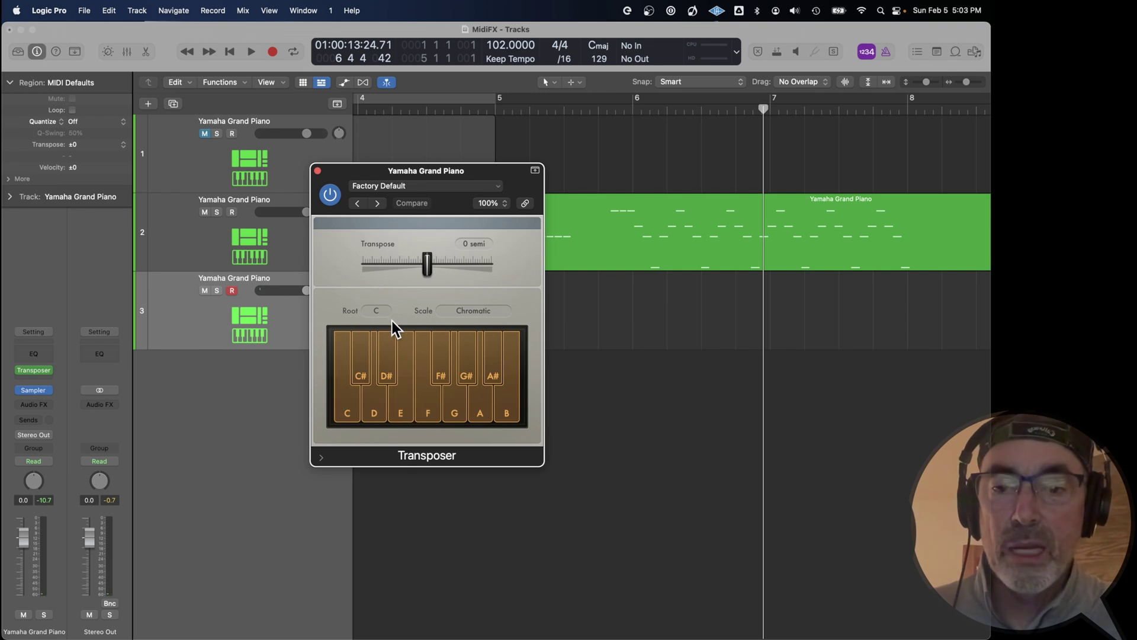
Set the Transposer's root note to D and its scale to Minor Pentatonic.
click(377, 311)
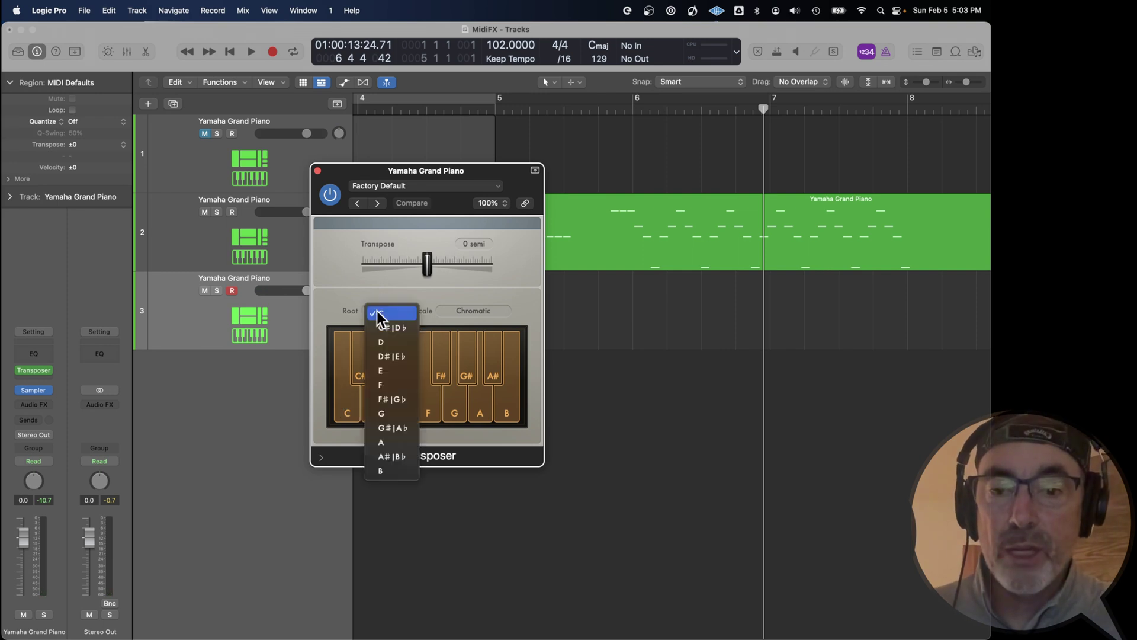
click(384, 345)
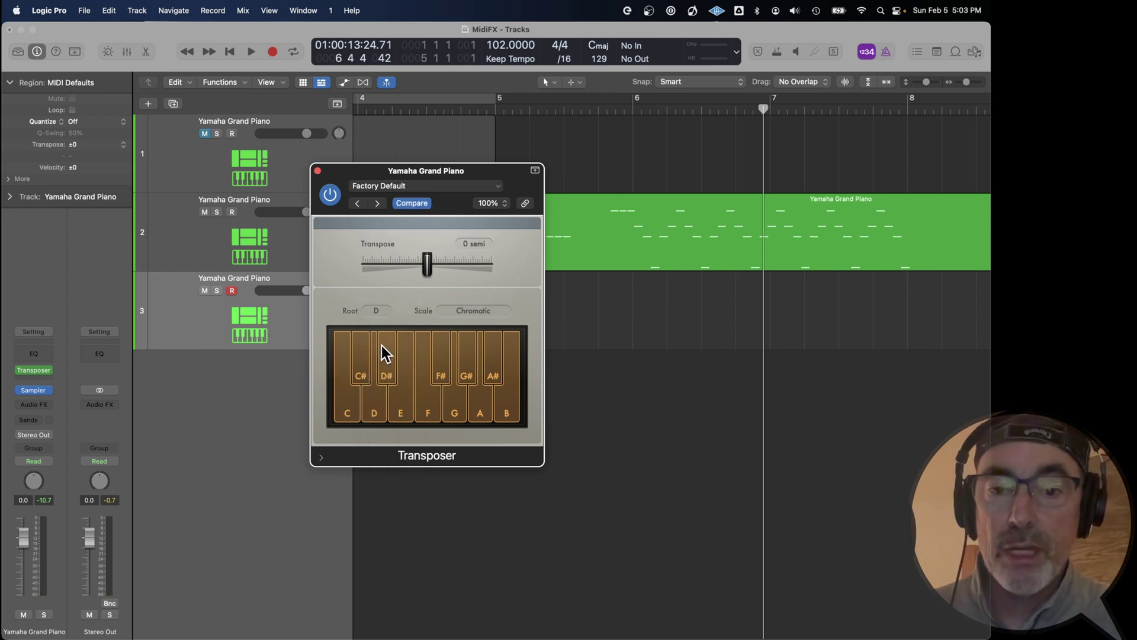
click(497, 313)
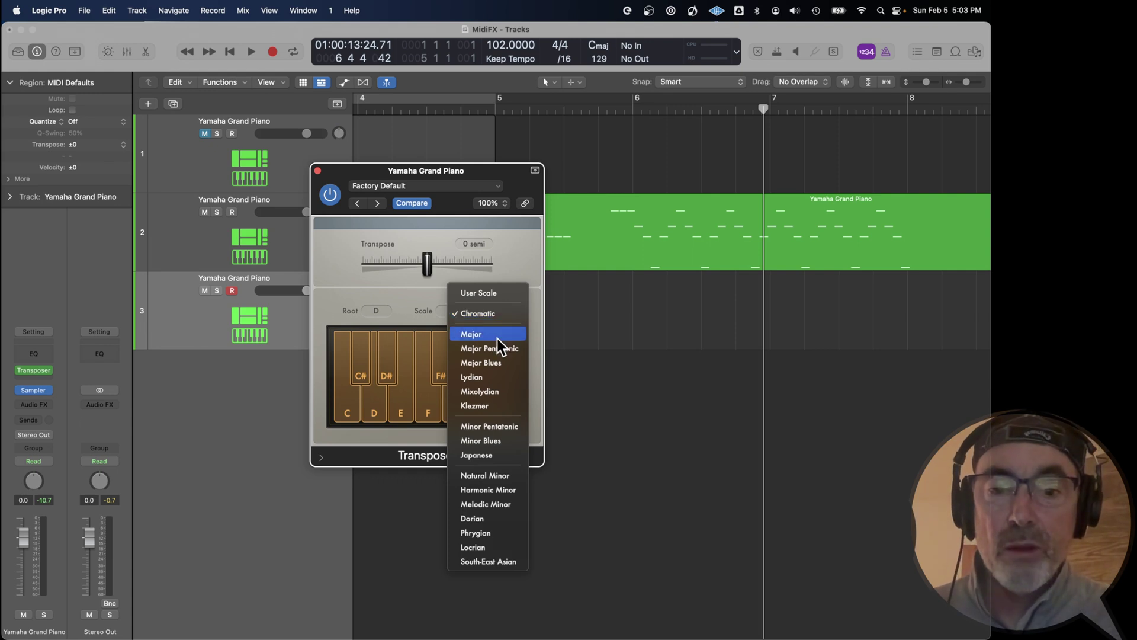
click(504, 425)
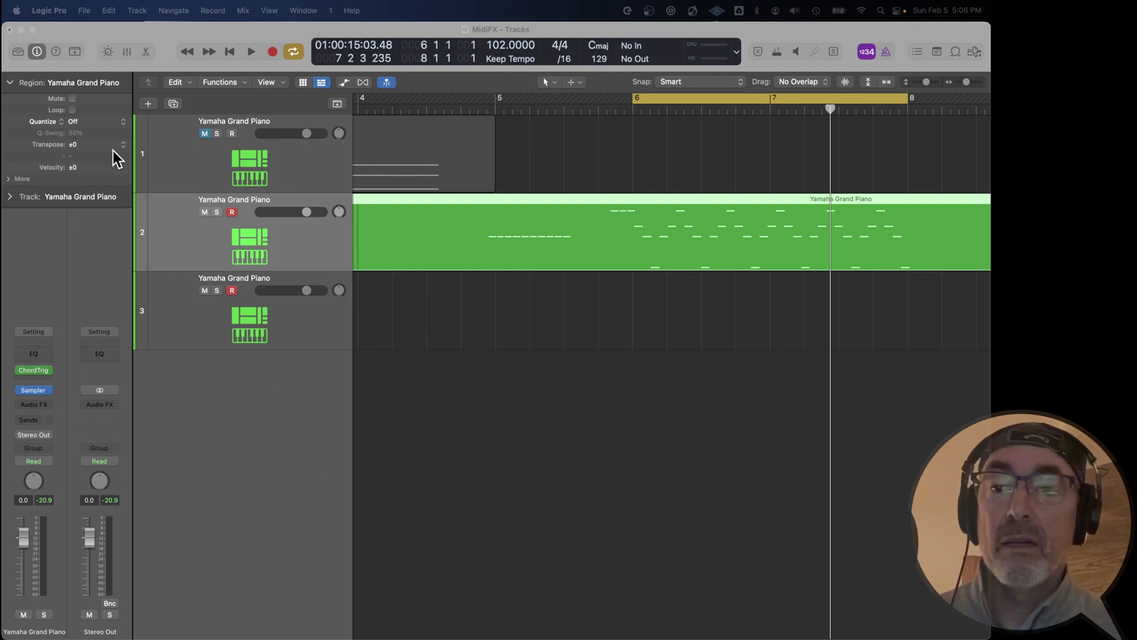
Leave the region transpose at ±0 and add a Transposer after Chord Trigger on track 2.
click(99, 143)
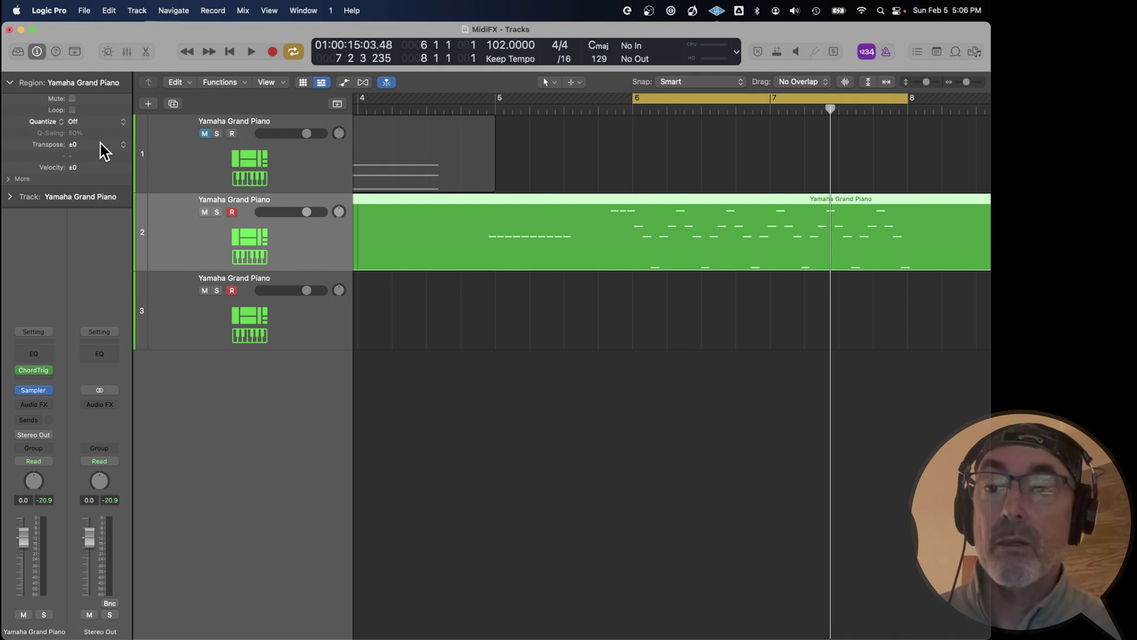
click(118, 147)
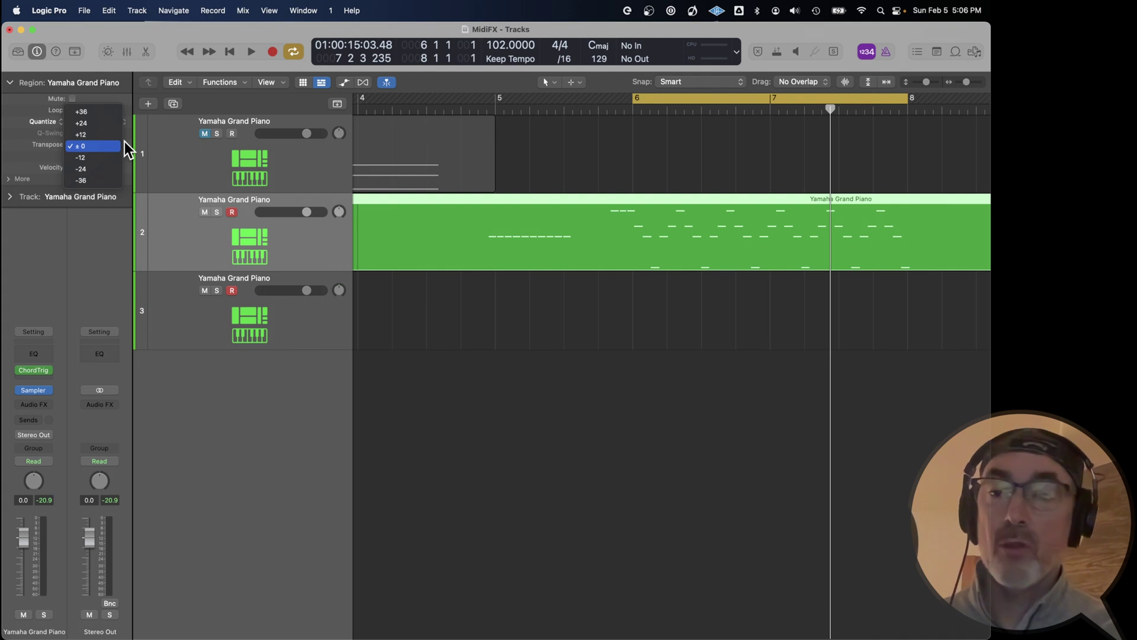
click(125, 143)
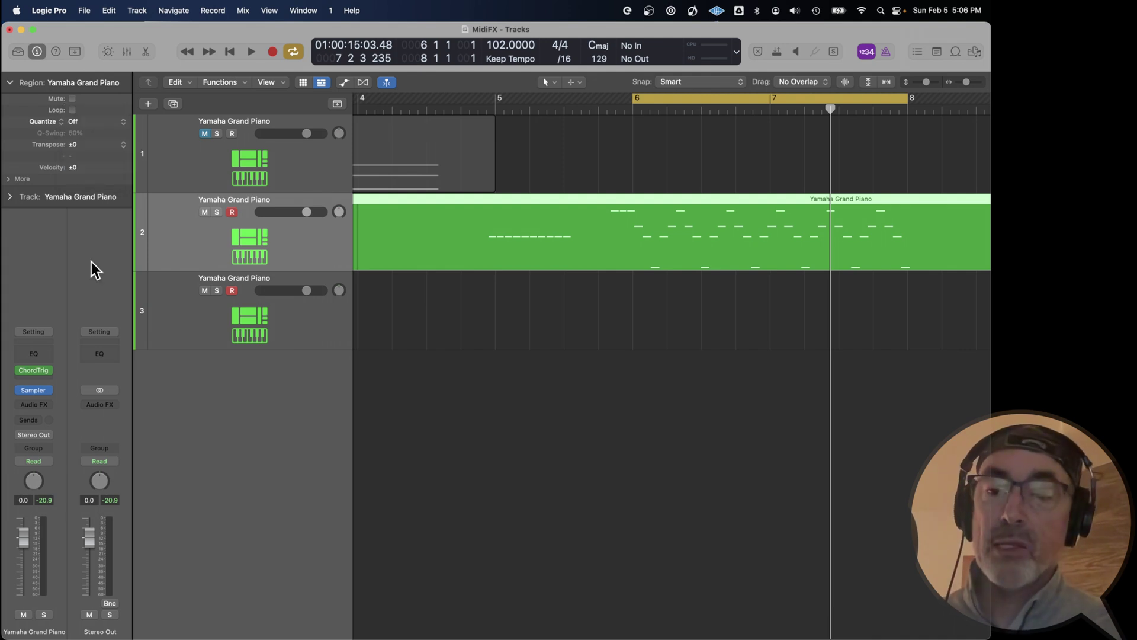
click(45, 377)
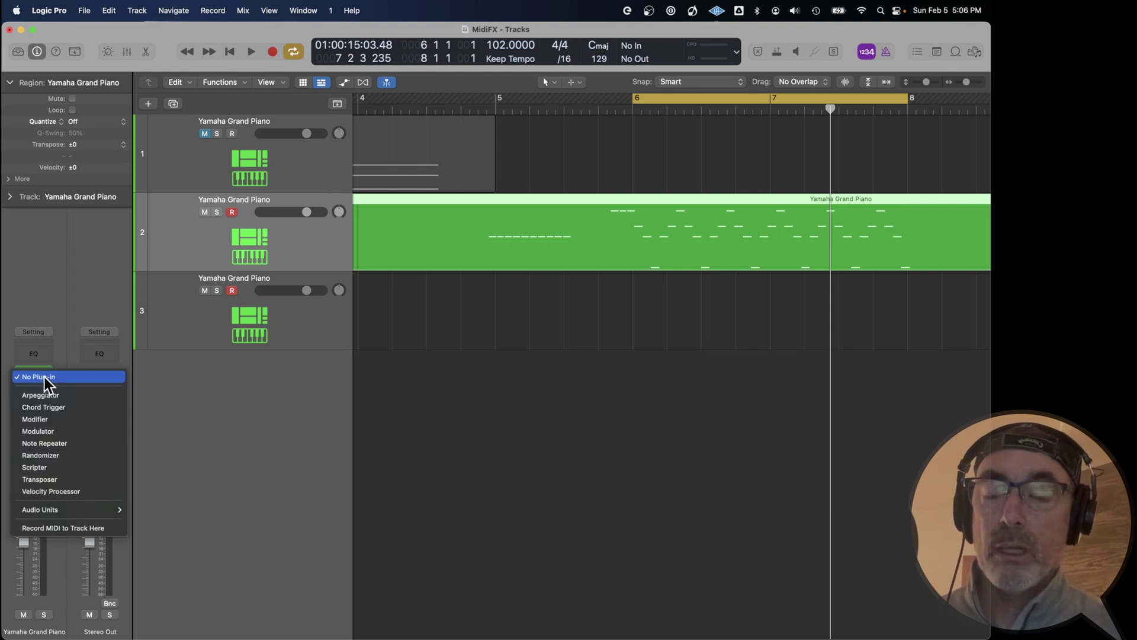
click(52, 479)
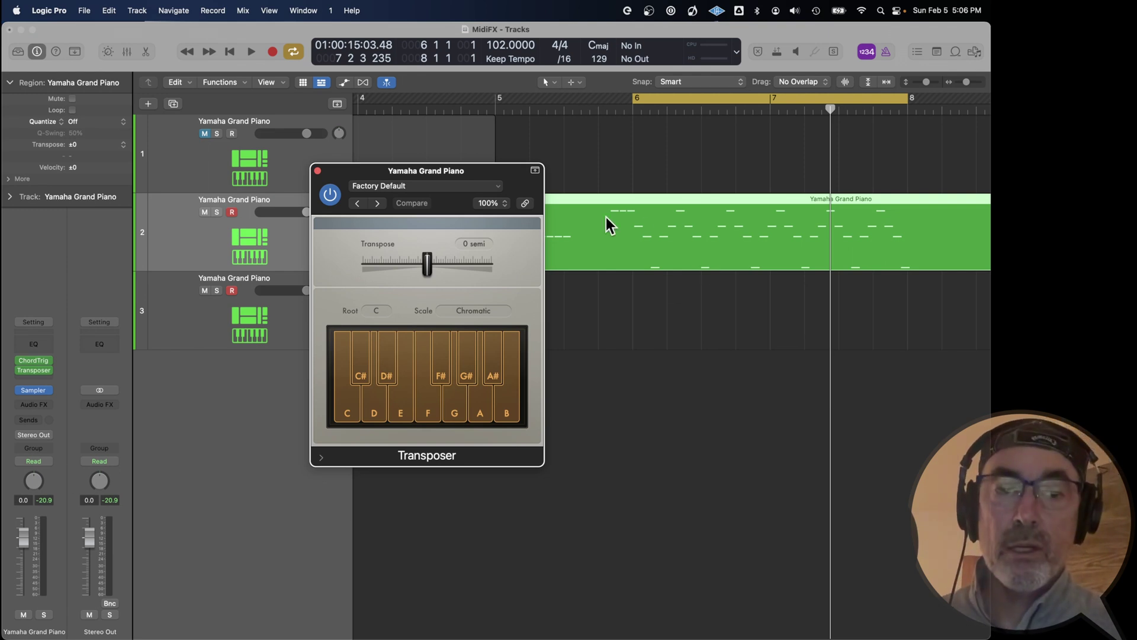
Audition transpositions of +5 and +2 semitones during playback, then select track 3.
key(space)
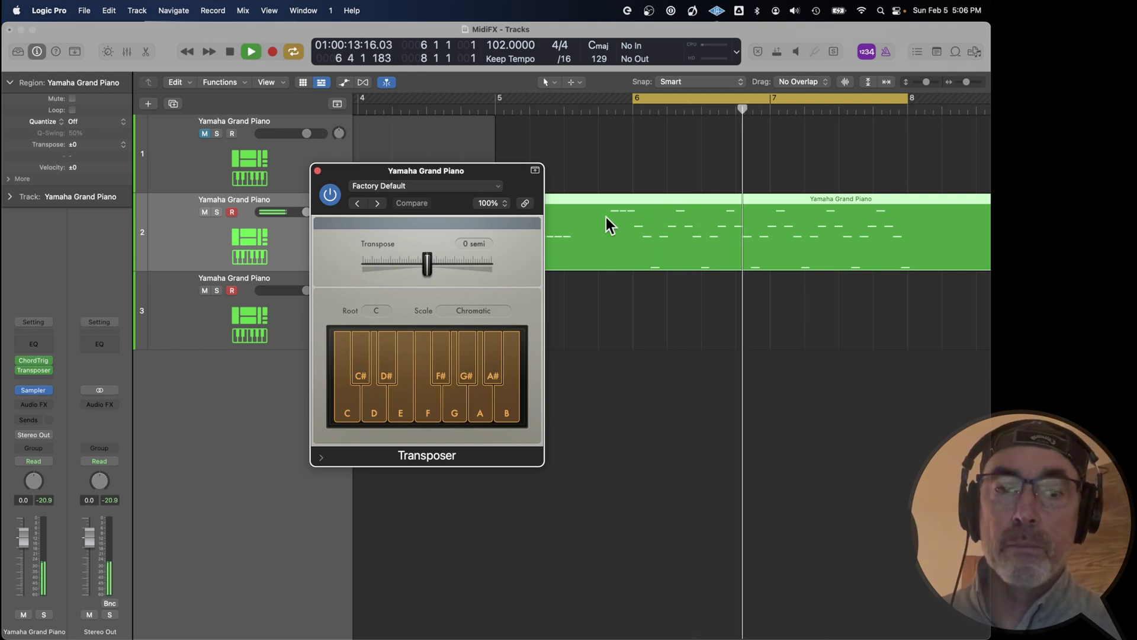
key(space)
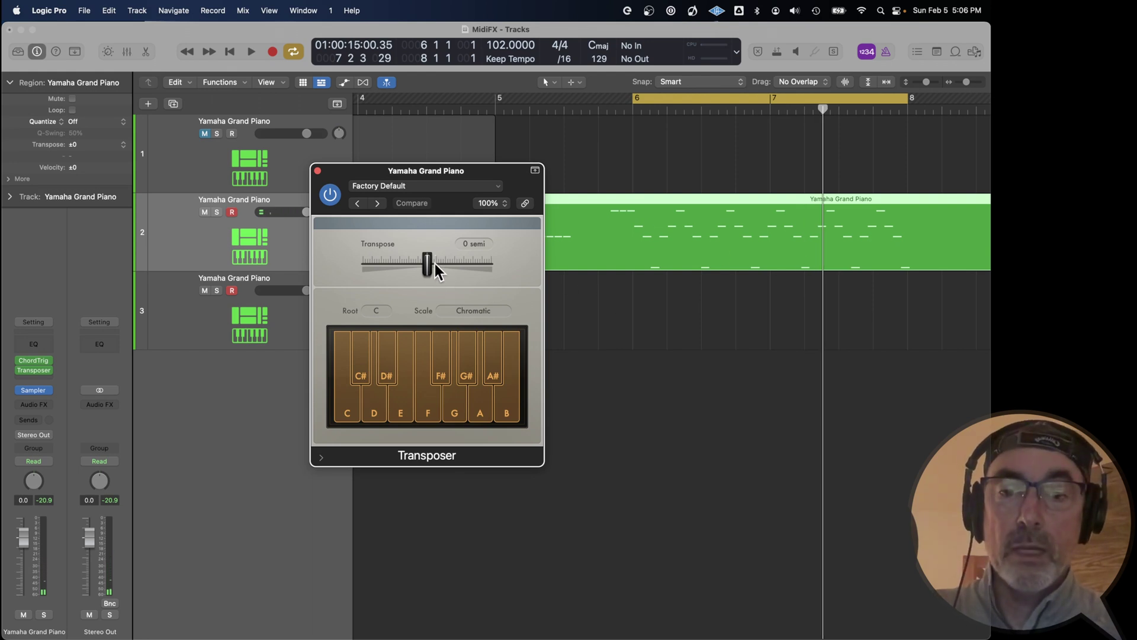
key(space)
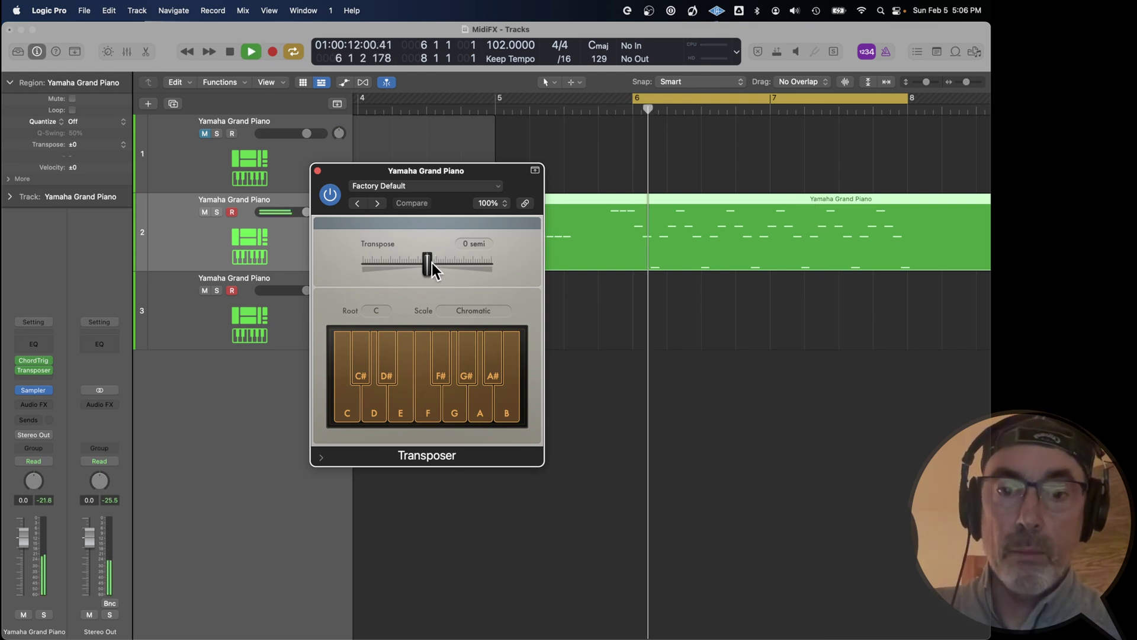
drag(431, 262, 444, 264)
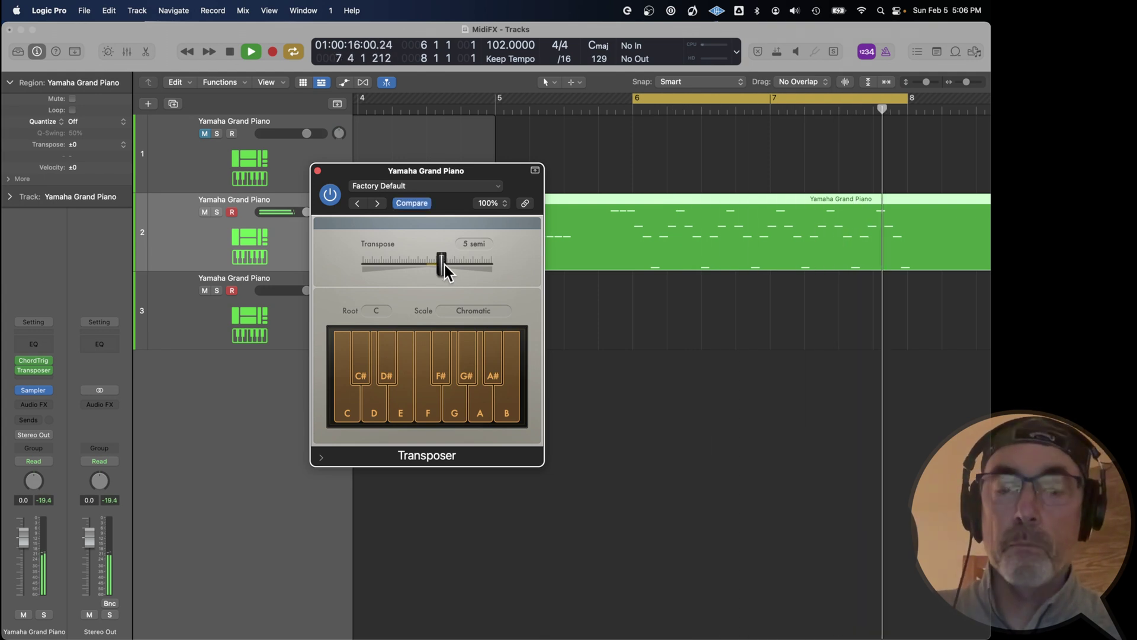
drag(445, 265, 415, 259)
key(space)
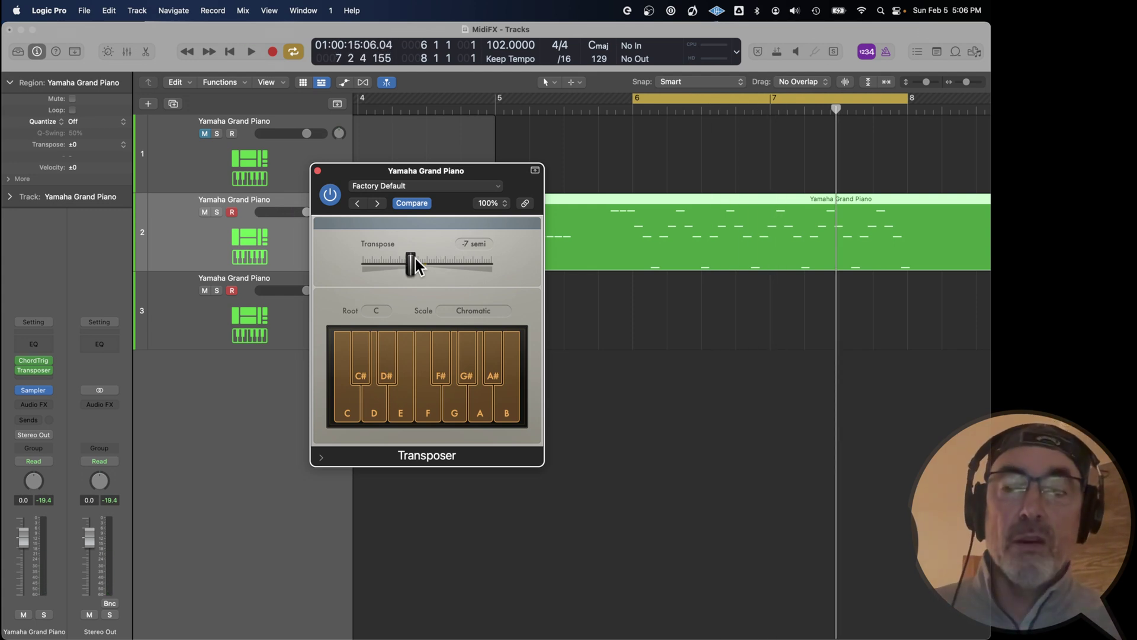
key(Down)
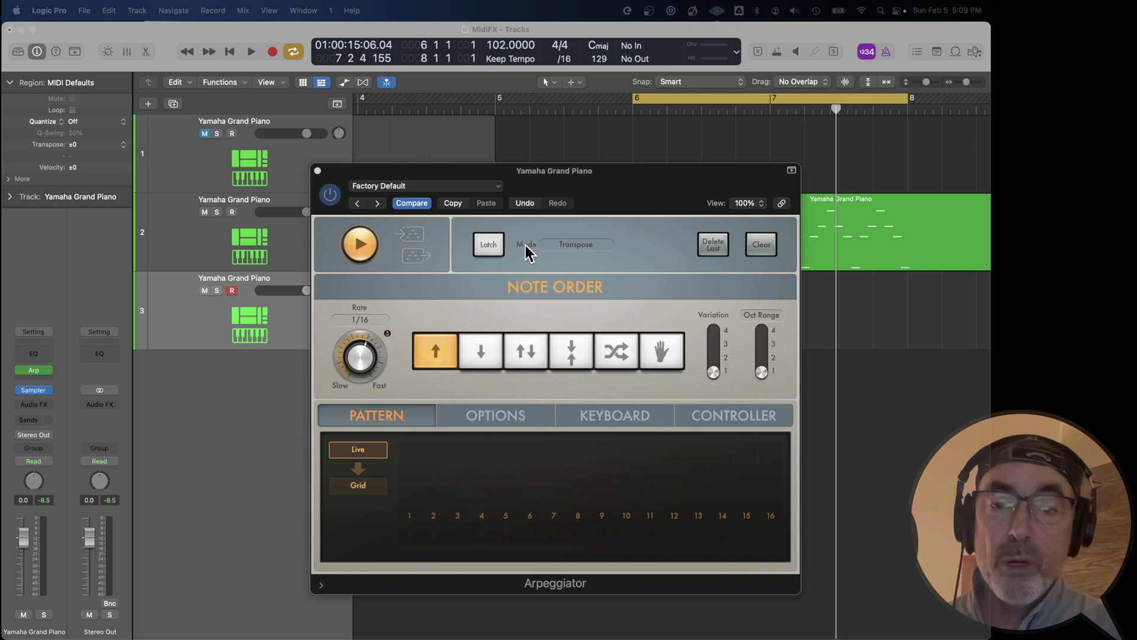
Turn on Latch and try Down, Up/Down and Outside-In note orders, settling on Random.
click(489, 244)
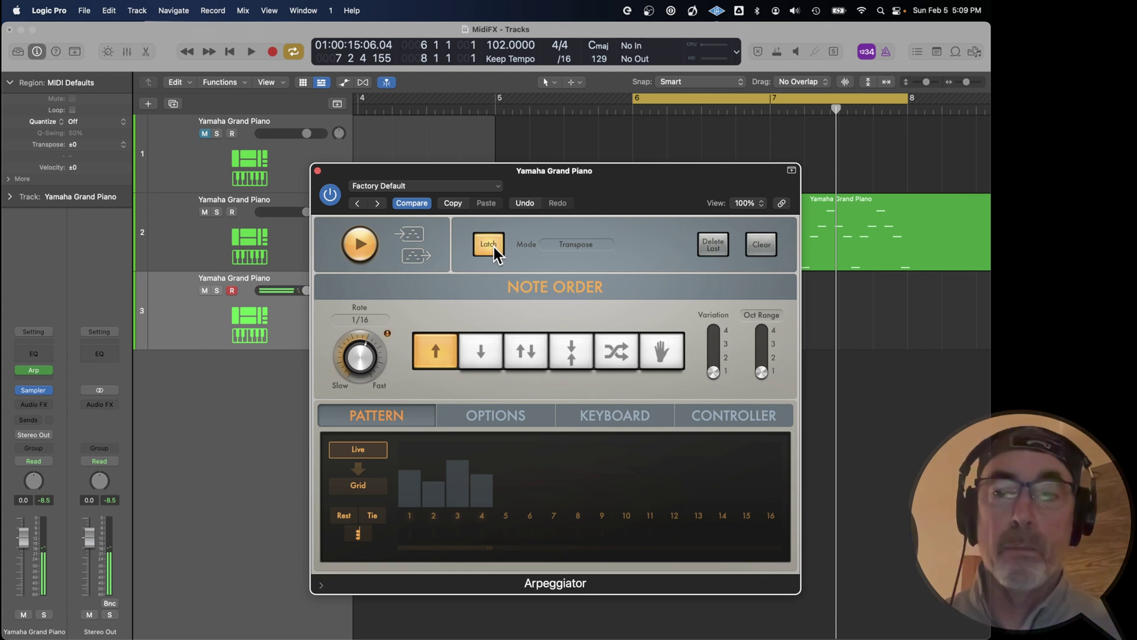
click(485, 355)
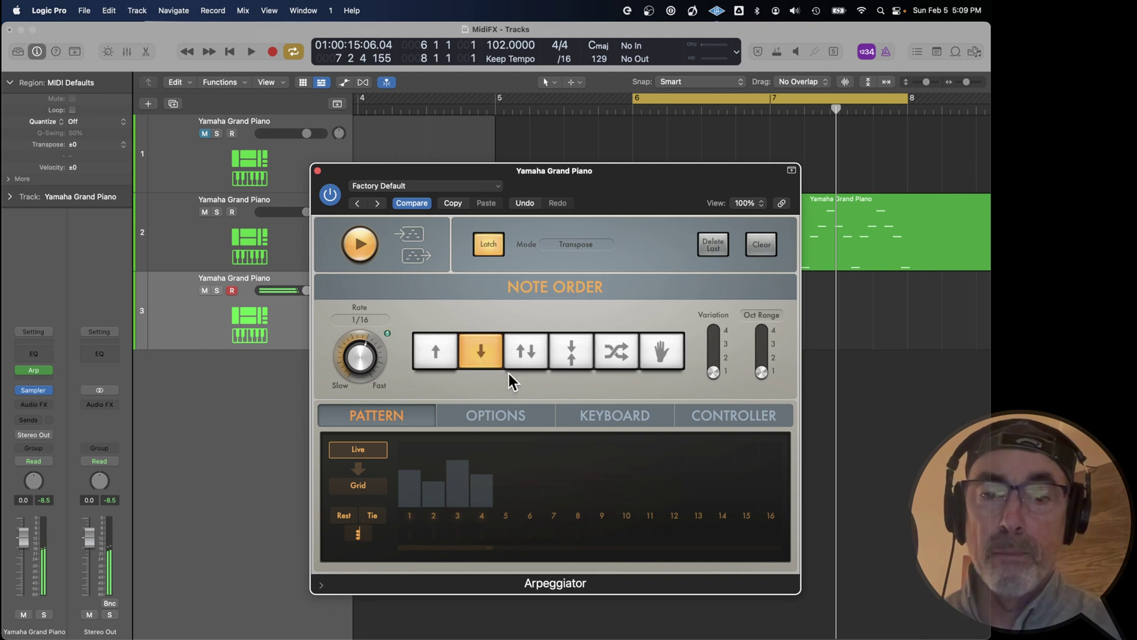
click(525, 352)
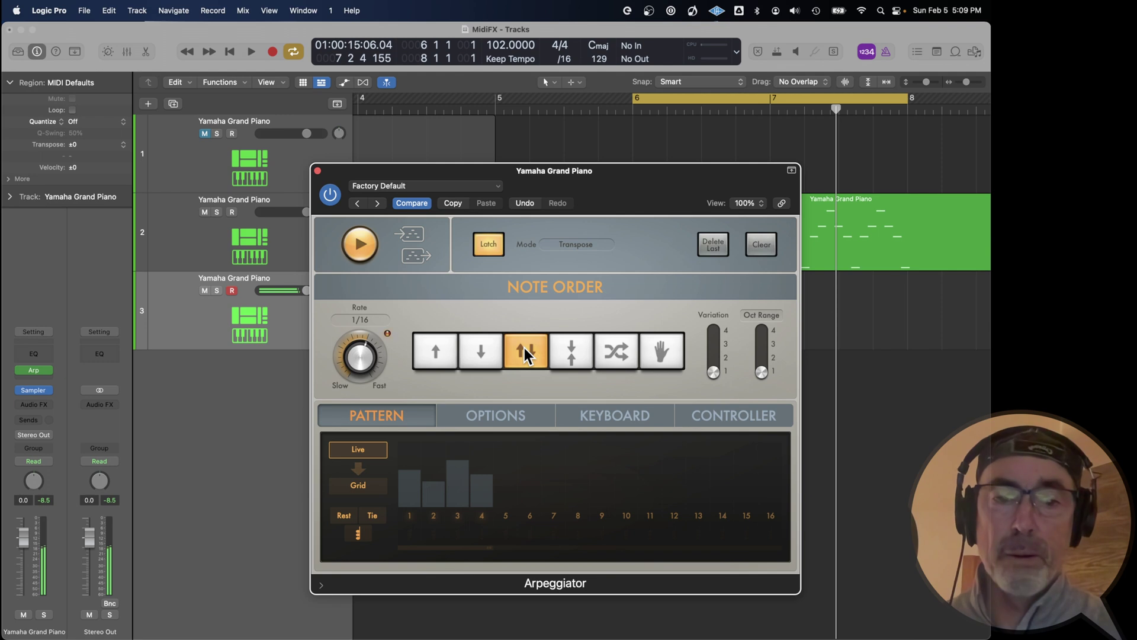
click(576, 349)
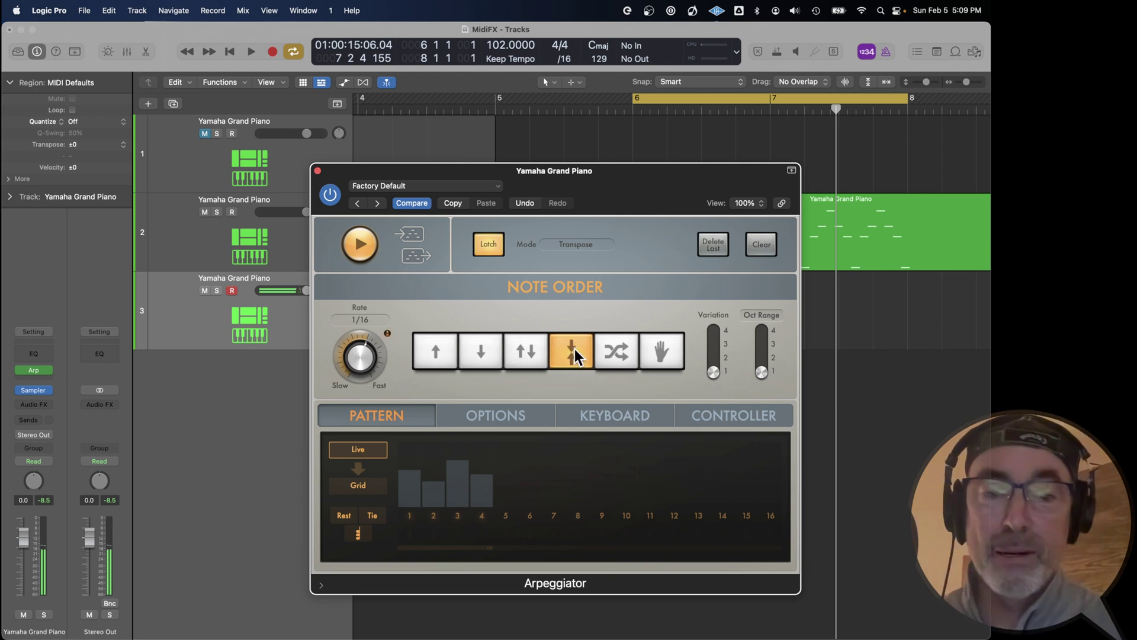
click(620, 355)
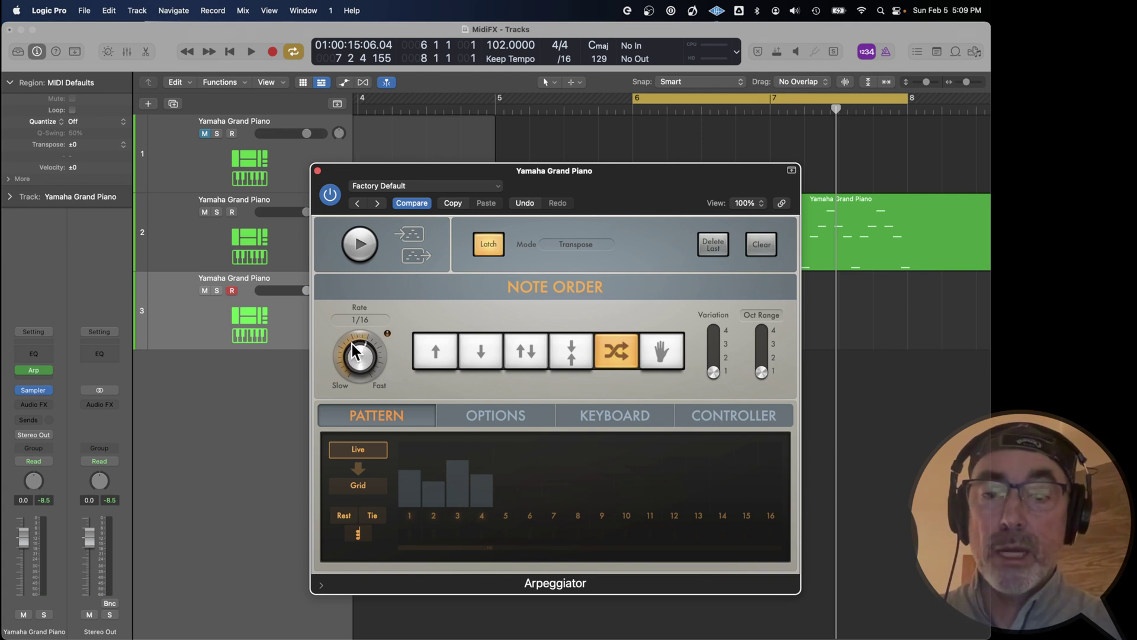
Play the Arpeggiator at a 1/8 triplet rate, revert to 1/16, and show its Options.
click(371, 320)
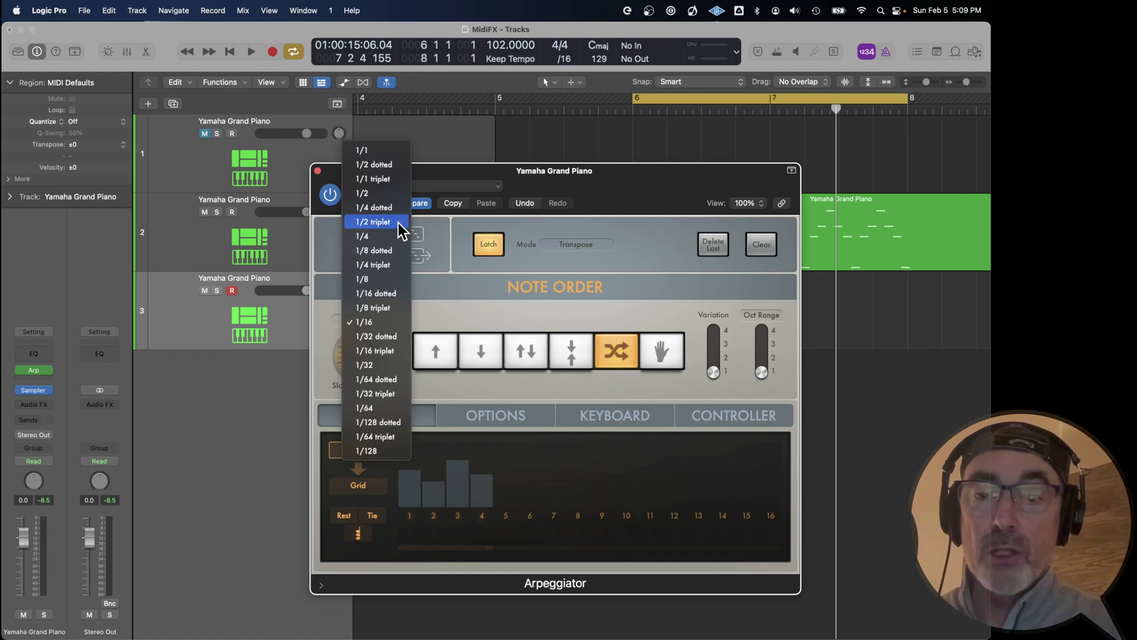
click(386, 308)
click(366, 241)
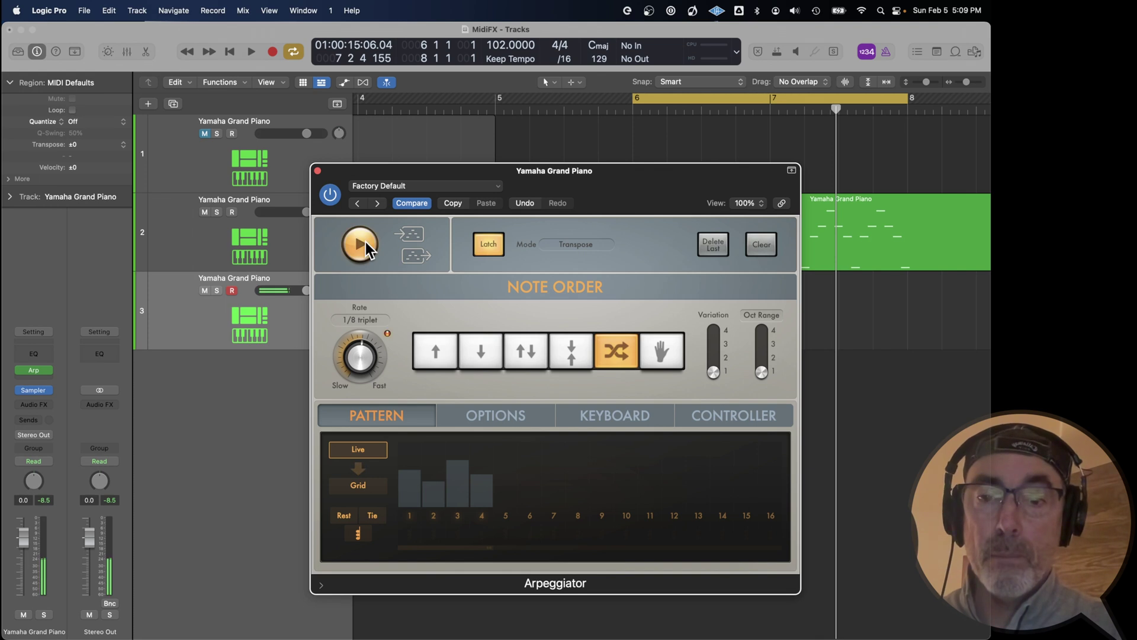
click(383, 321)
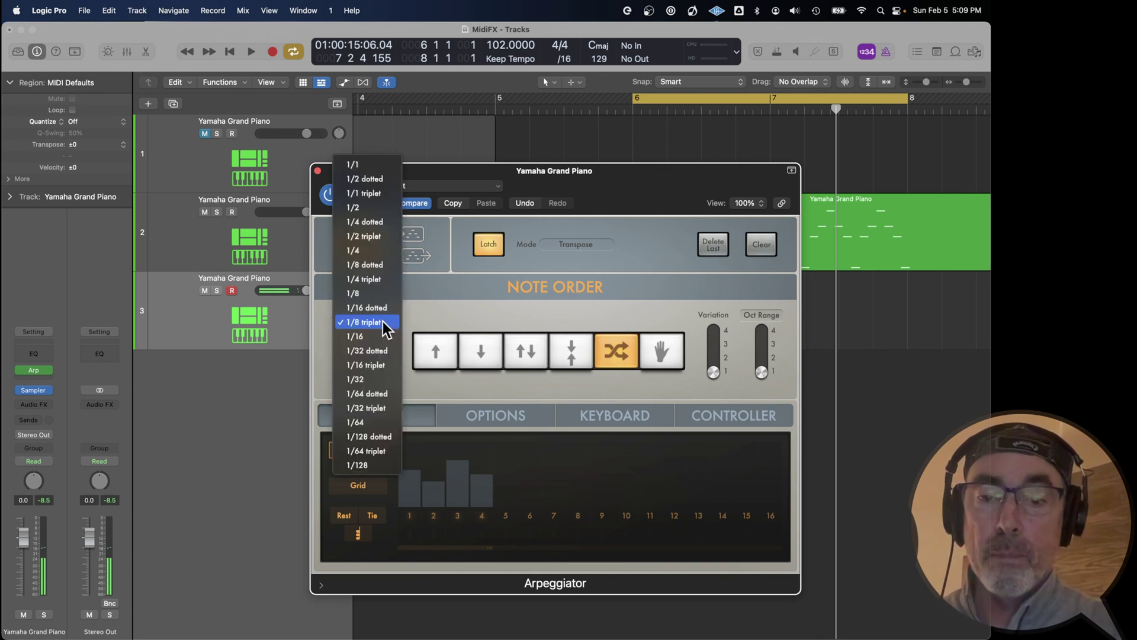
click(361, 336)
click(514, 416)
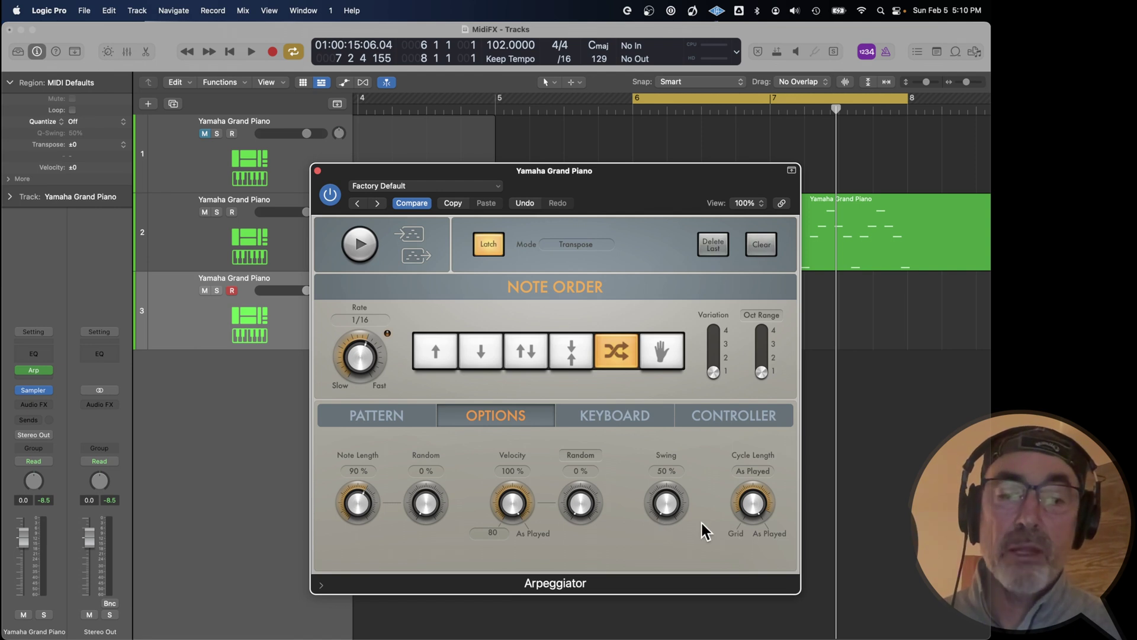
Set the Arpeggiator note order to Up/Down, show its 16-step pattern grid, and switch Latch off.
click(631, 426)
click(441, 349)
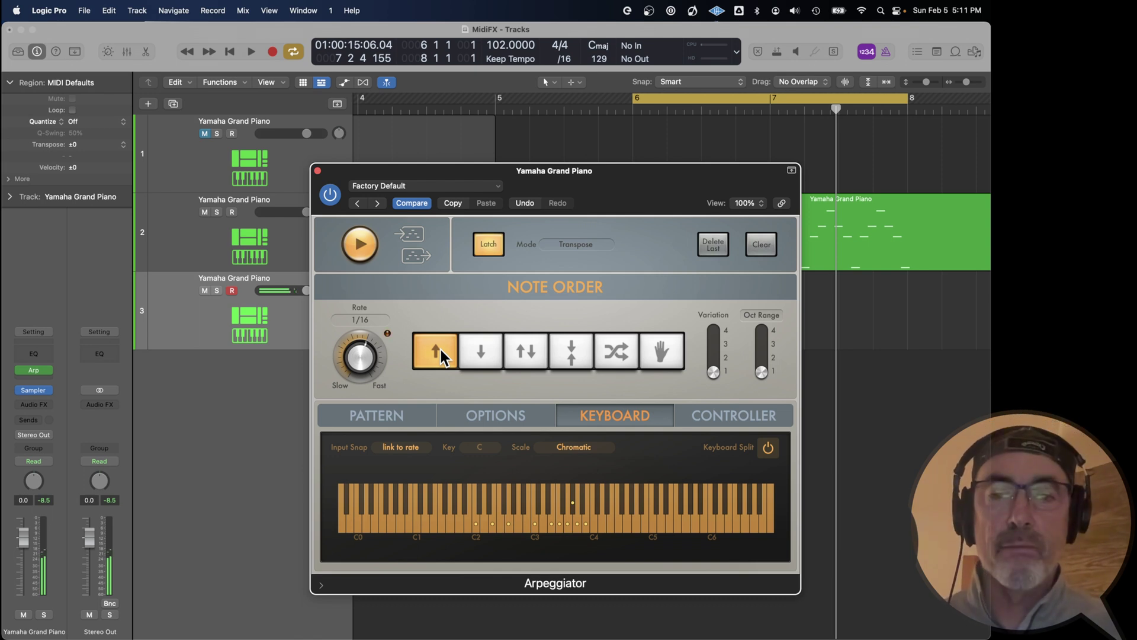
click(525, 351)
click(376, 415)
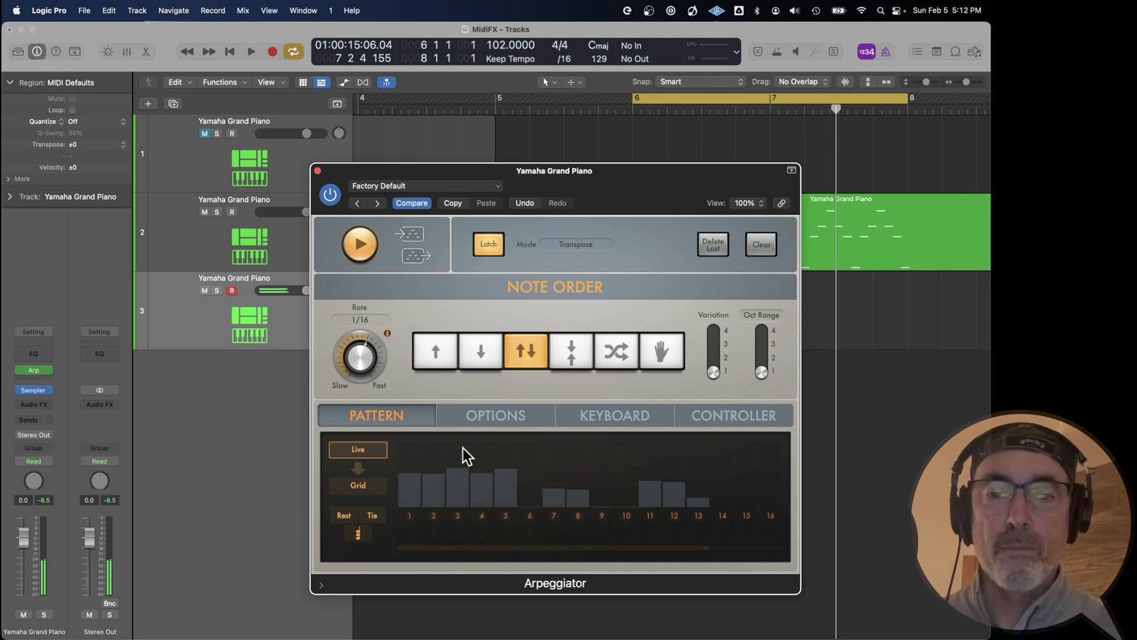
click(488, 245)
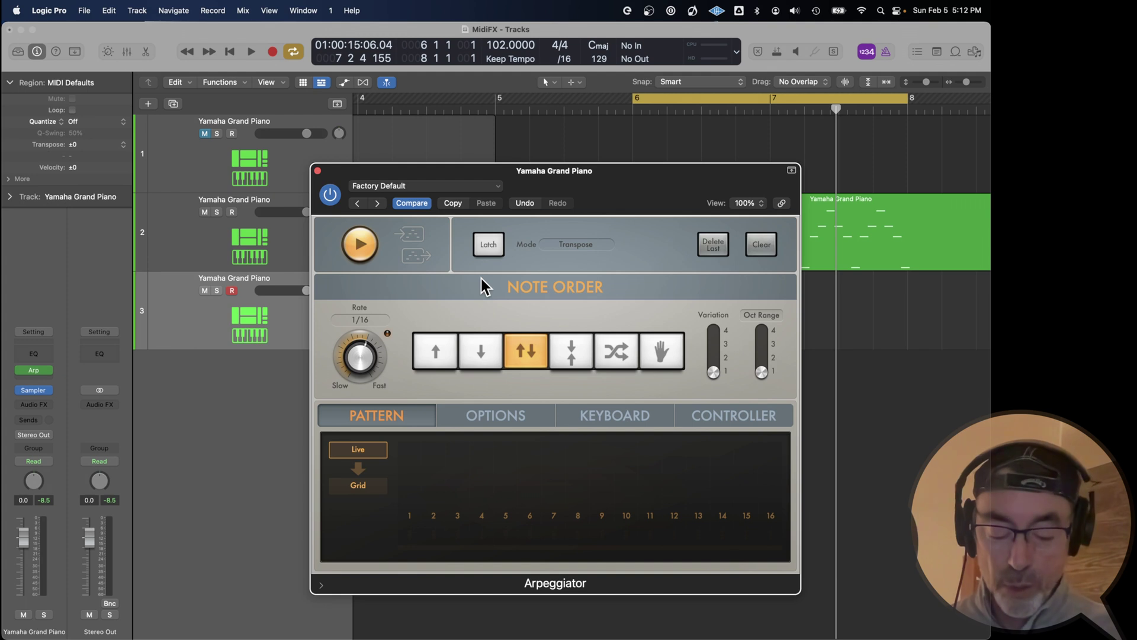
Turn the Arpeggiator's Latch on, start it playing, and change its note order to Up only.
click(491, 245)
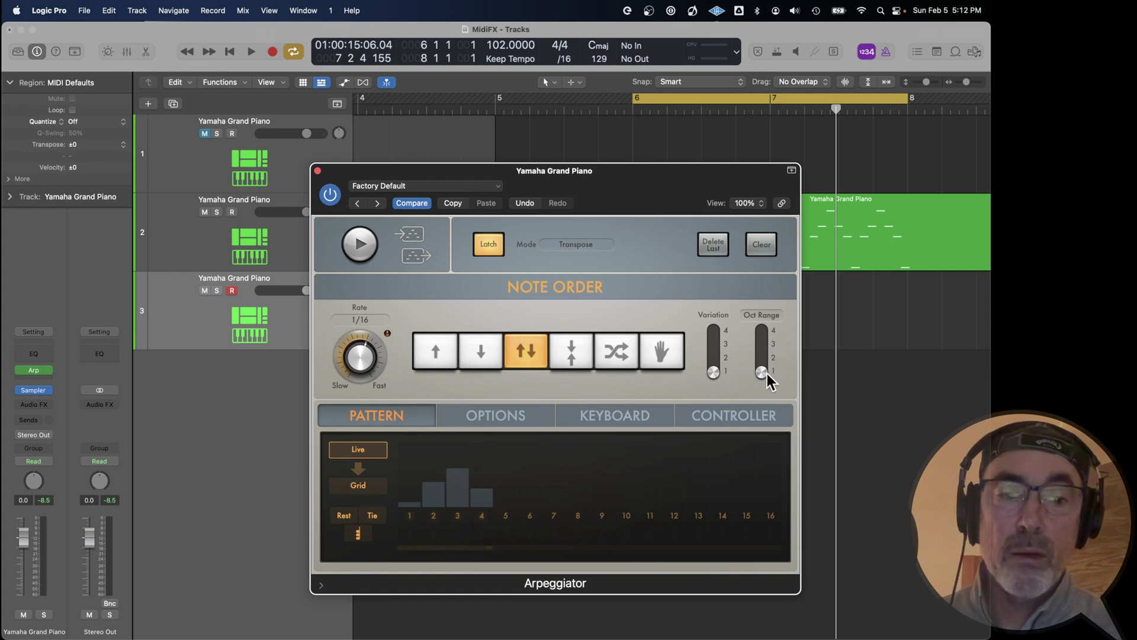
click(360, 243)
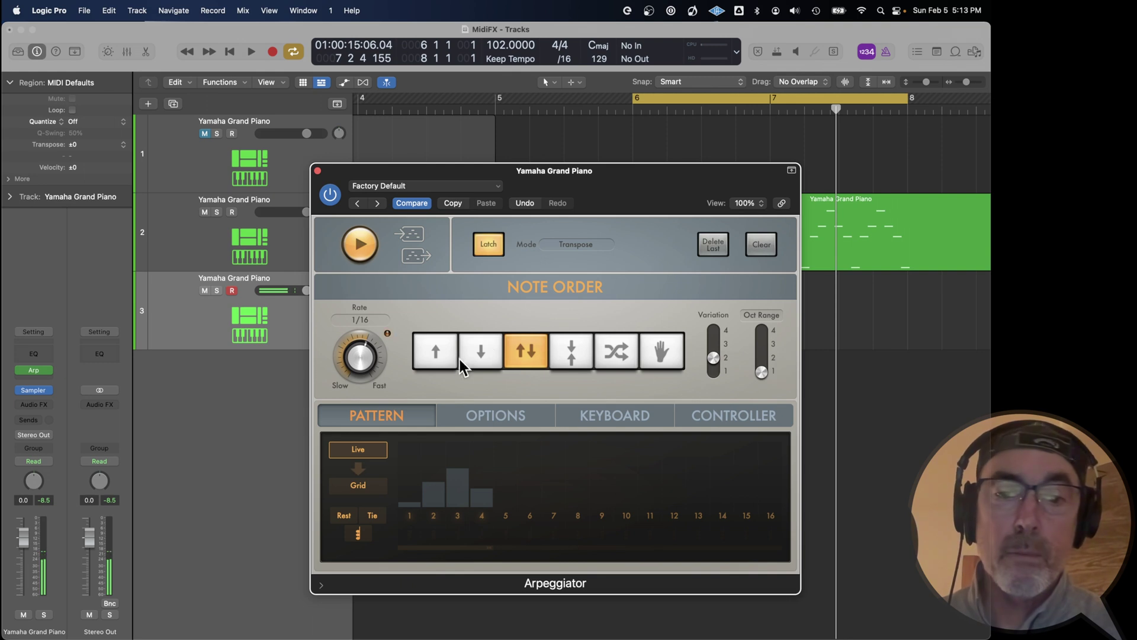
click(440, 345)
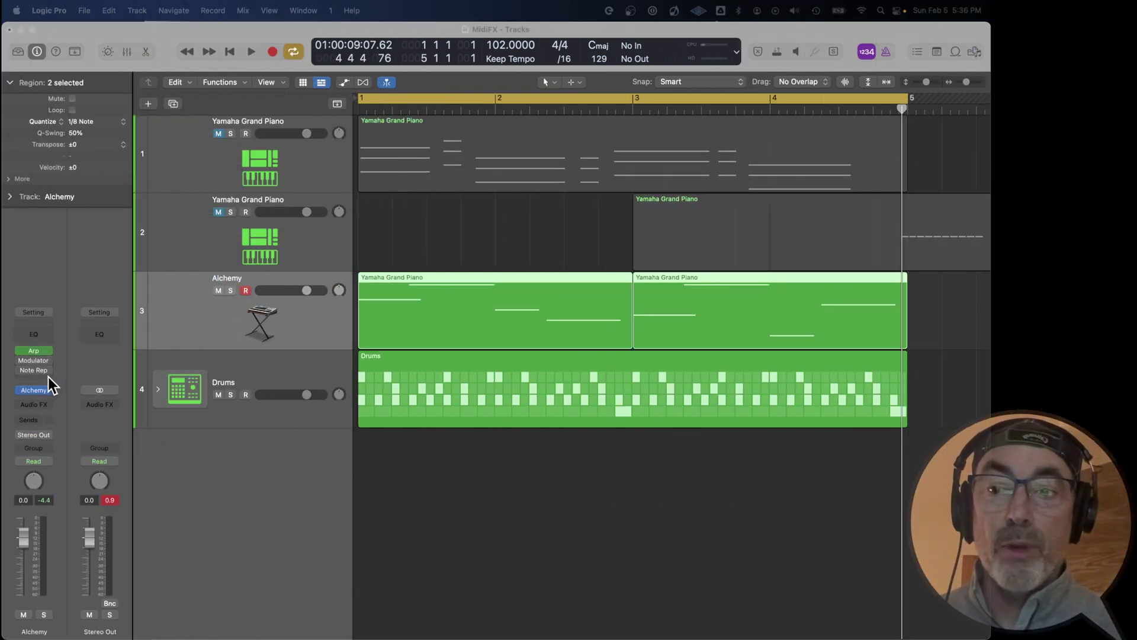
Open the Alchemy track's Modulator effect, showing the Slow Cycle Modulation preset with a 4-bar LFO rate.
click(48, 377)
click(48, 378)
click(49, 377)
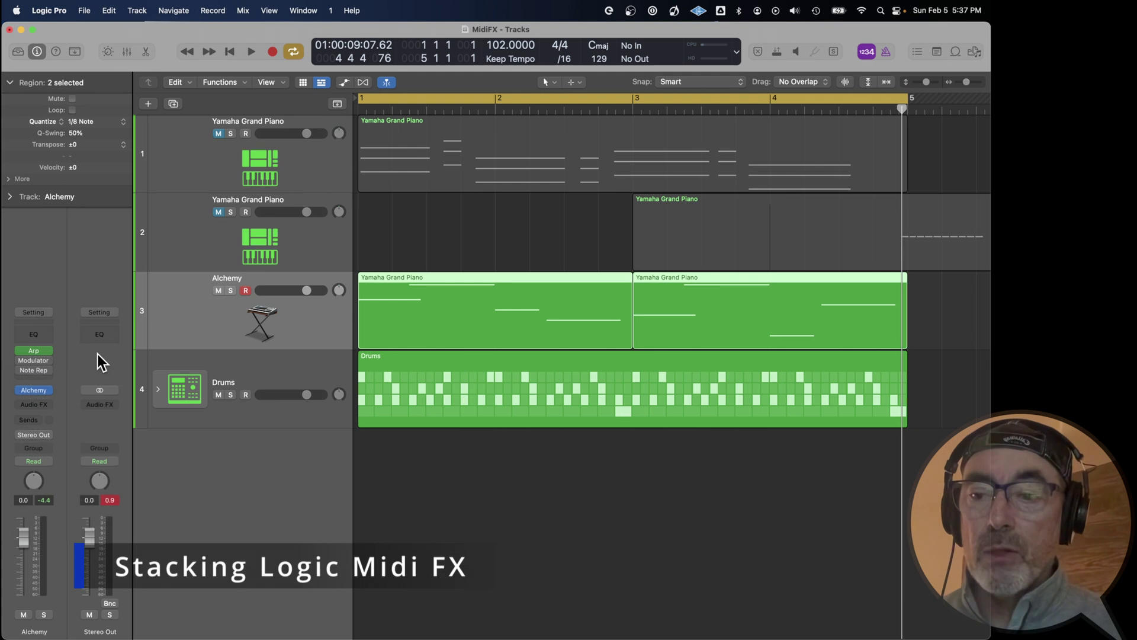
mouse_move(44, 358)
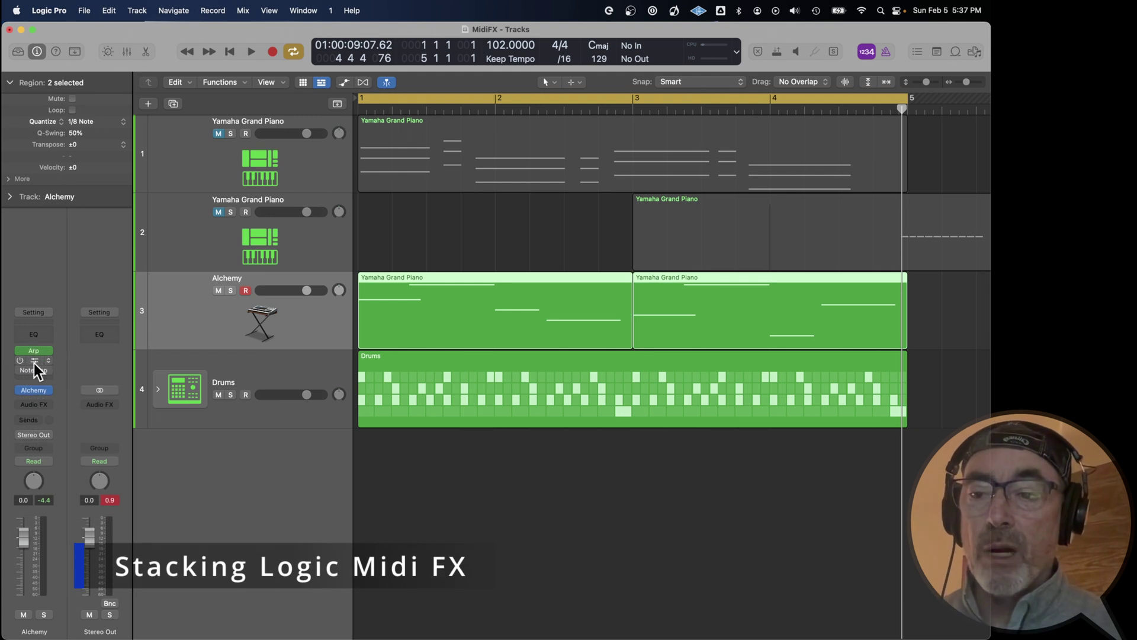
click(34, 362)
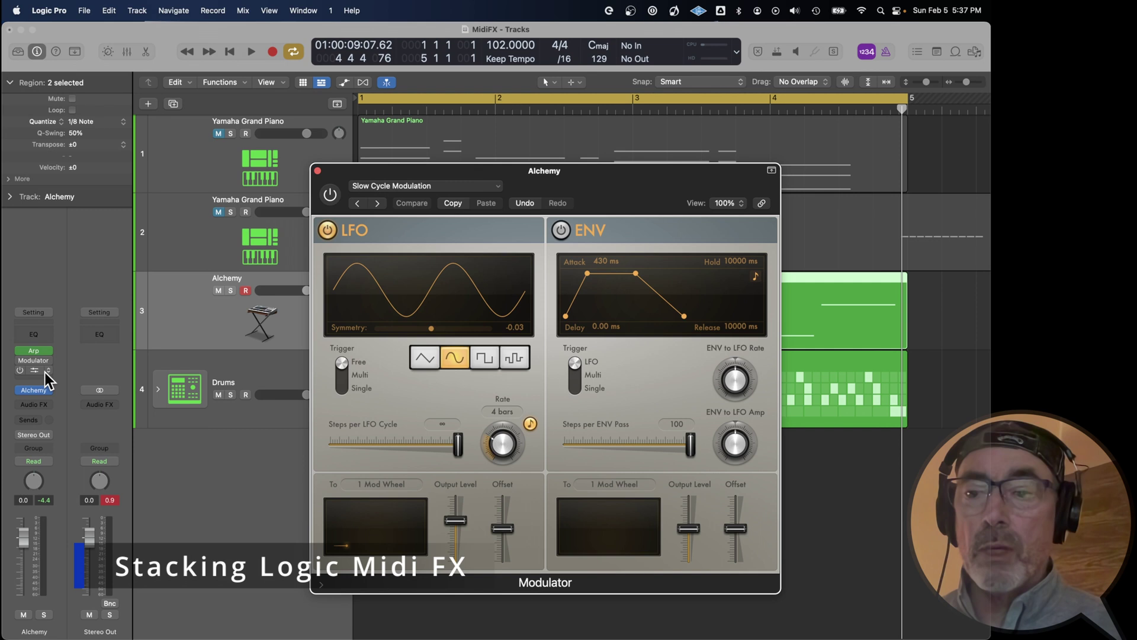
Open the Note Repeater and Arpeggiator windows, arrange them beside the Modulator, and start playback.
click(36, 370)
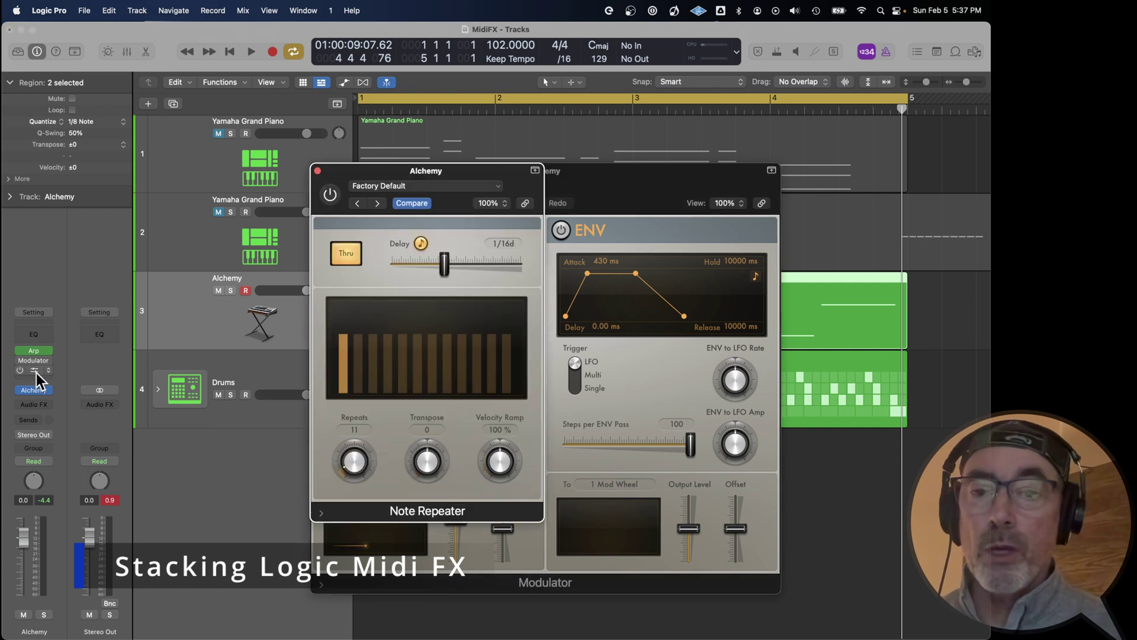
drag(505, 169, 953, 98)
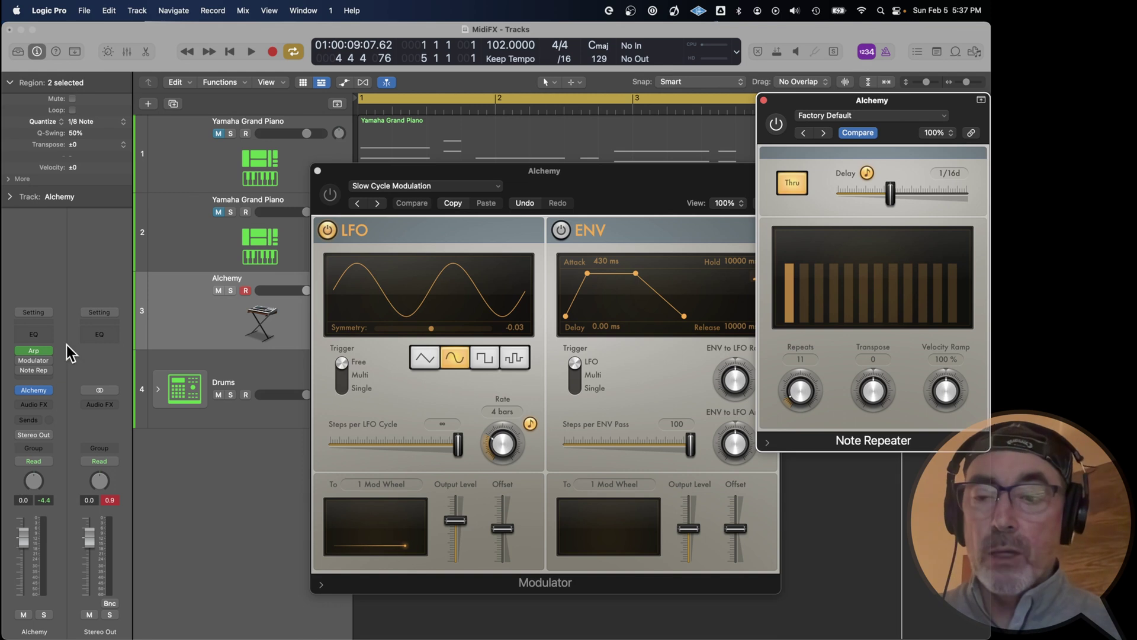
click(36, 351)
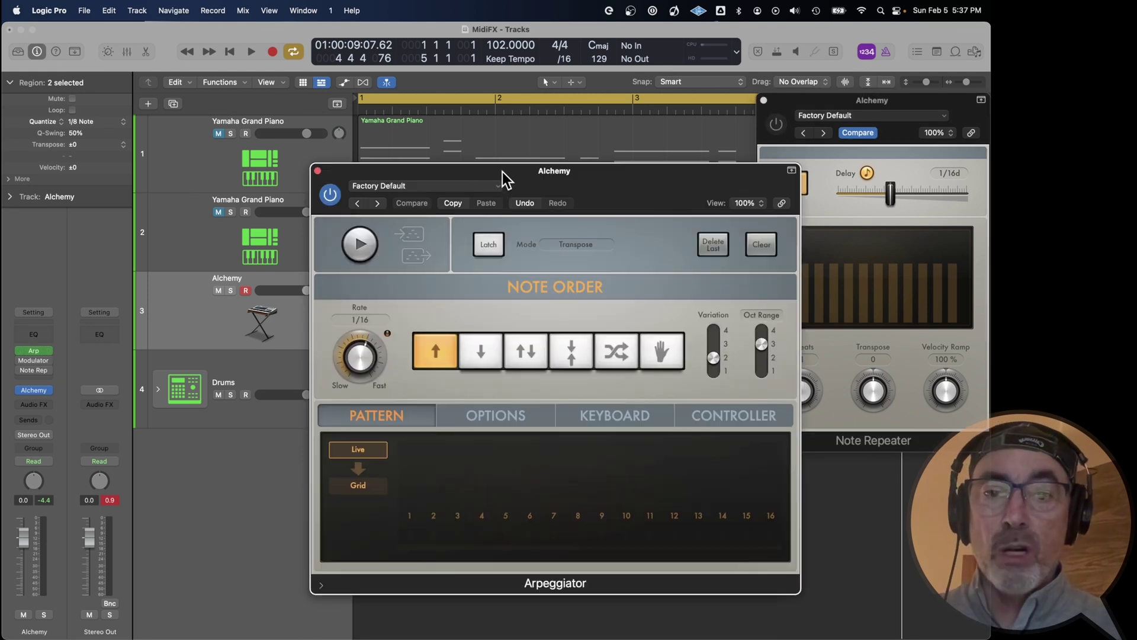
drag(501, 172, 265, 57)
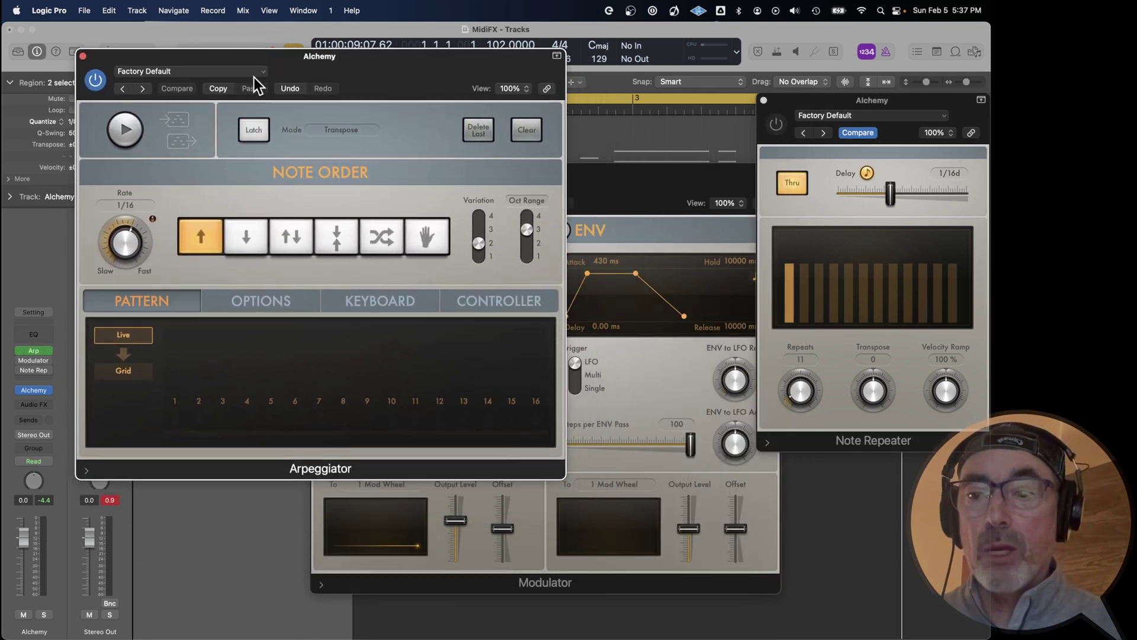
click(71, 339)
key(space)
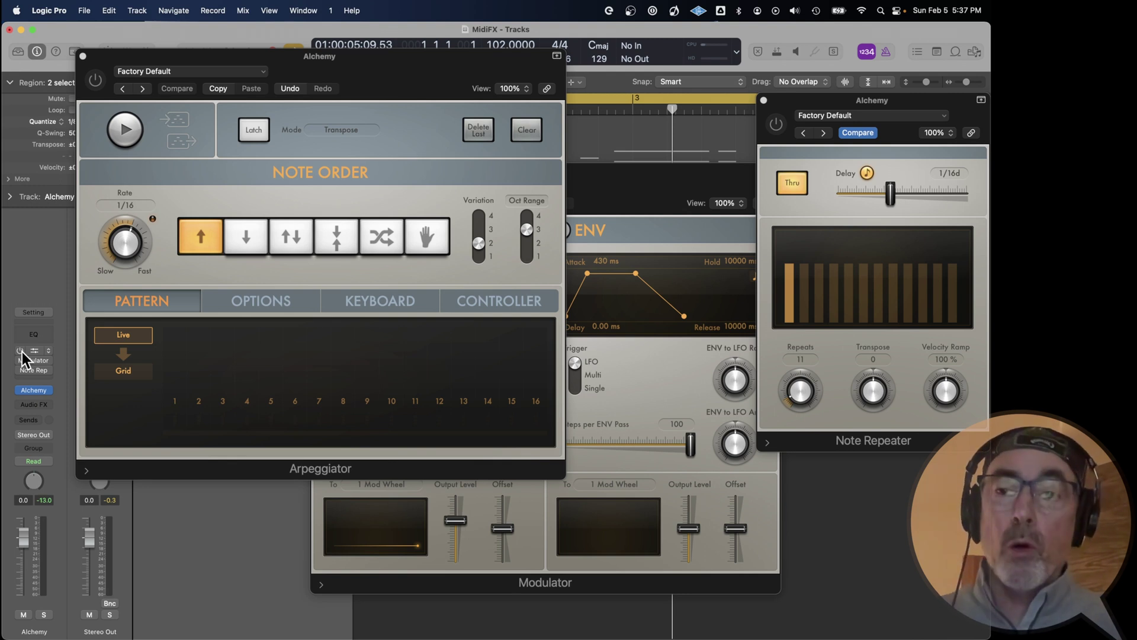
Replay the Alchemy part with the Arpeggiator and Modulator switched on, then bypass the Modulator again.
key(space)
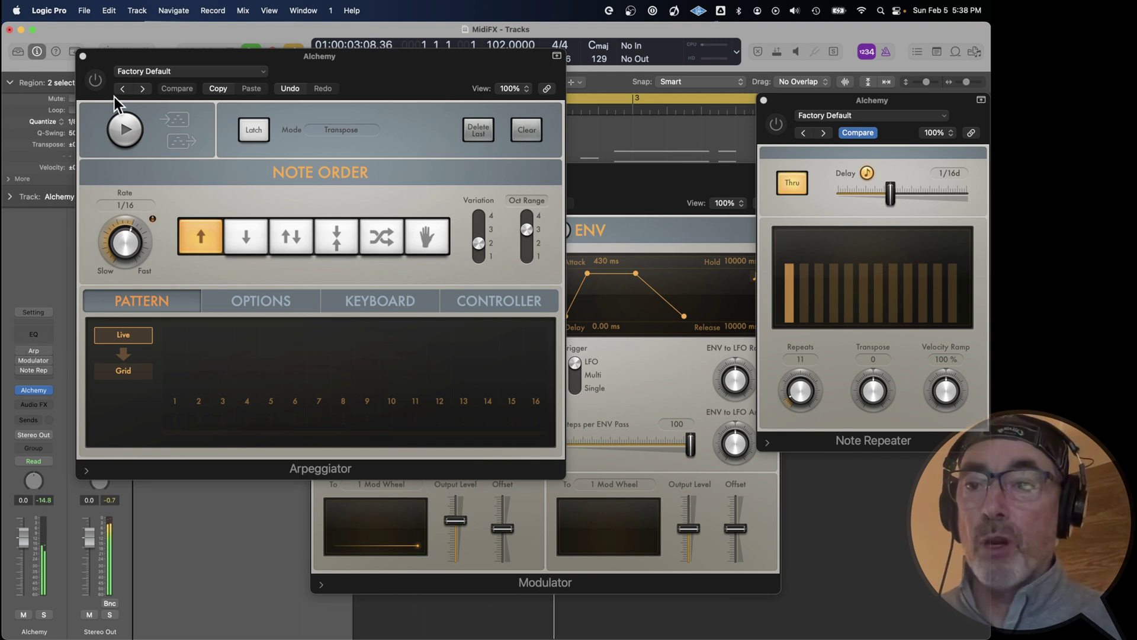
click(95, 81)
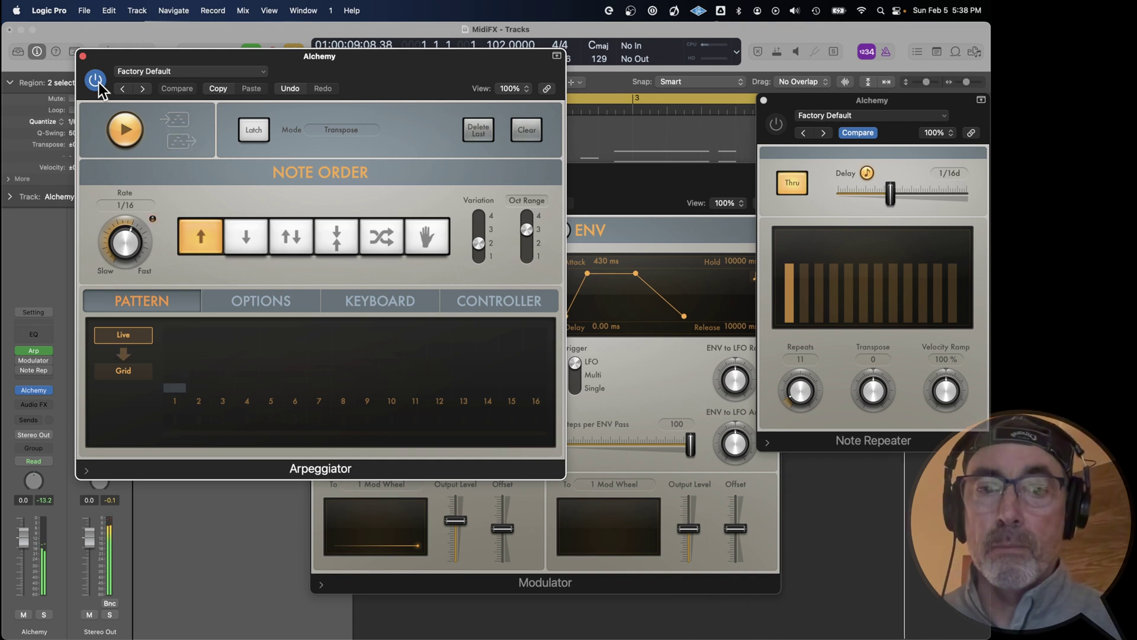
click(674, 221)
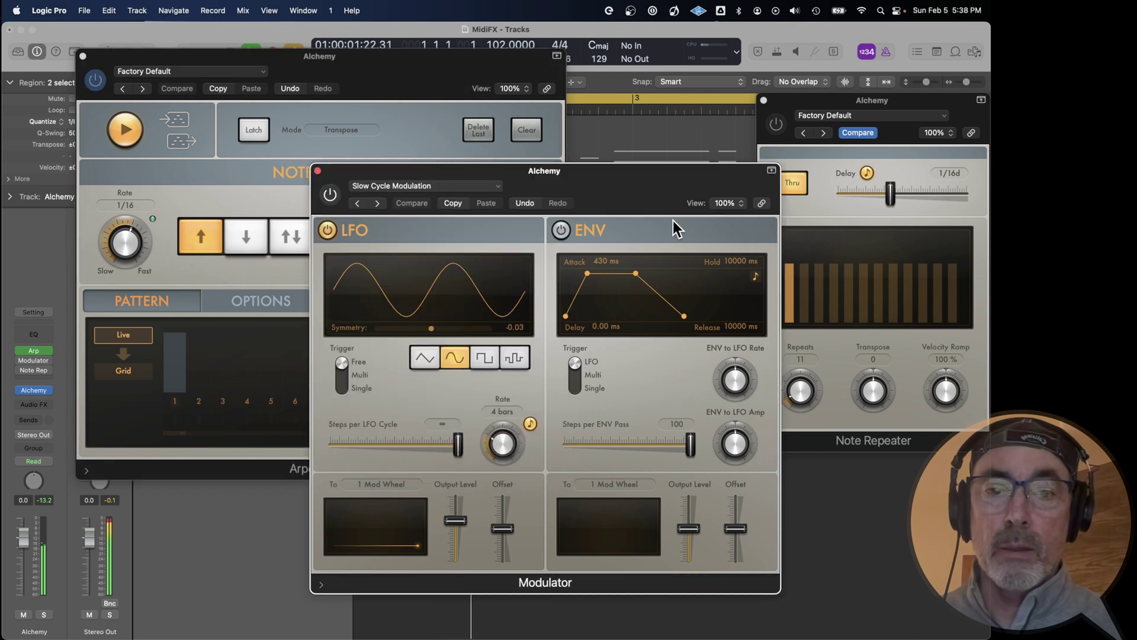
click(330, 196)
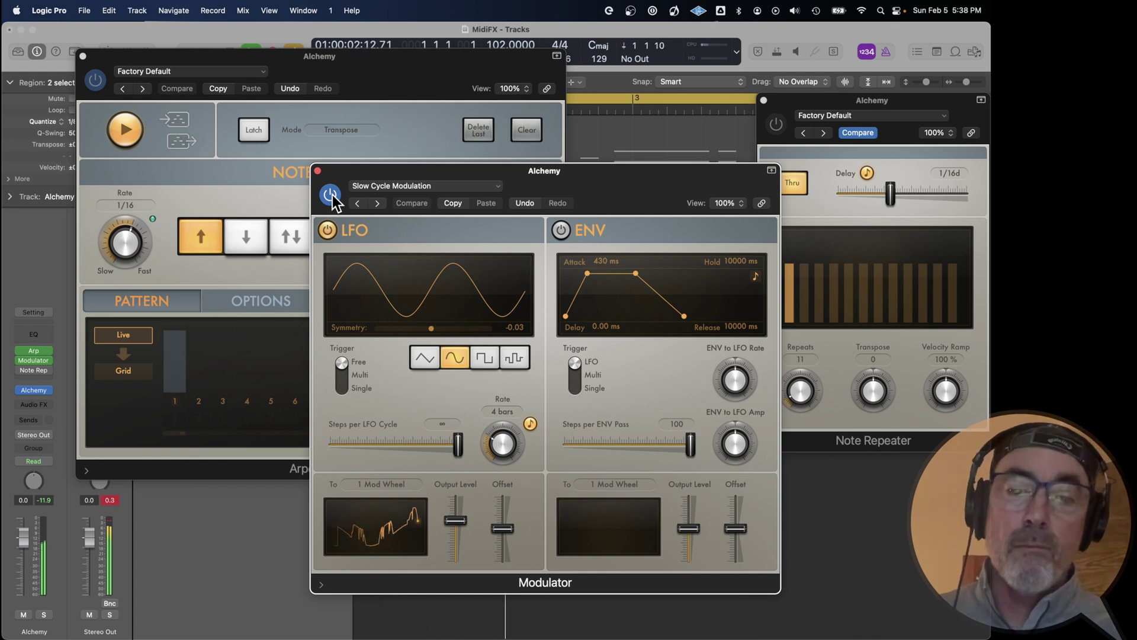
click(331, 194)
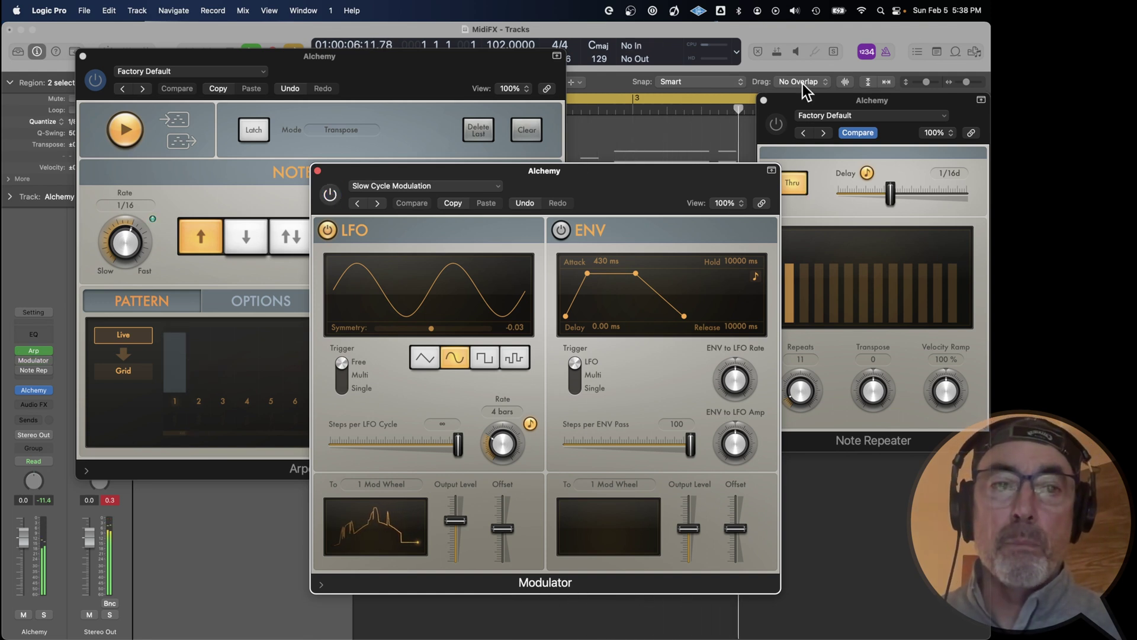
click(788, 99)
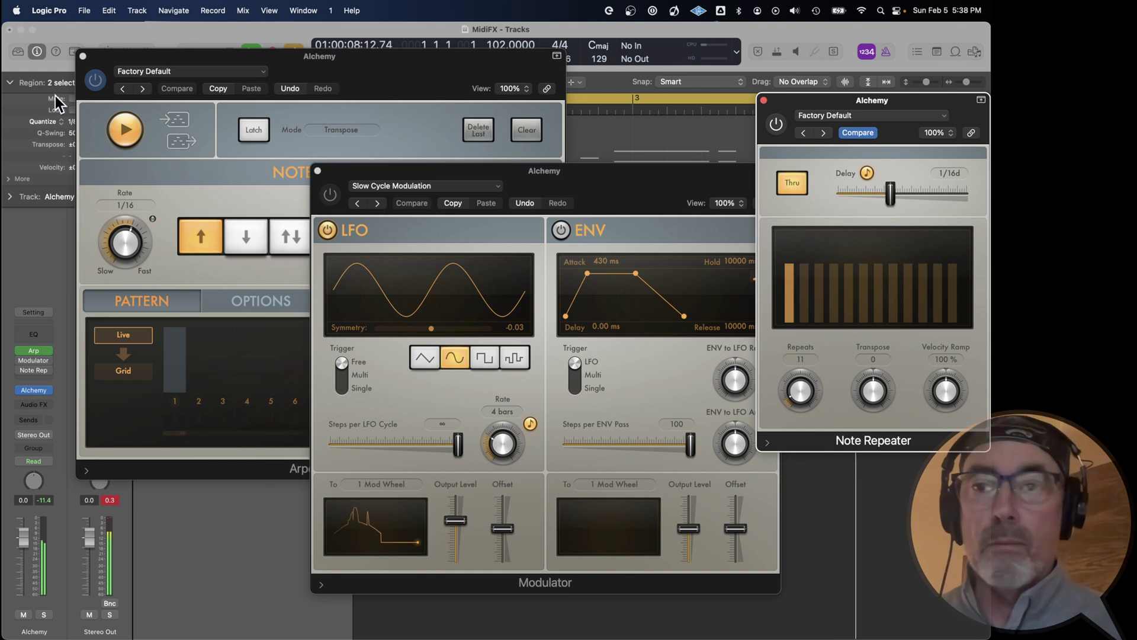
click(96, 80)
Bypass the Arpeggiator and enable Note Repeater with a 1/16t delay and adjusted transpose.
click(96, 80)
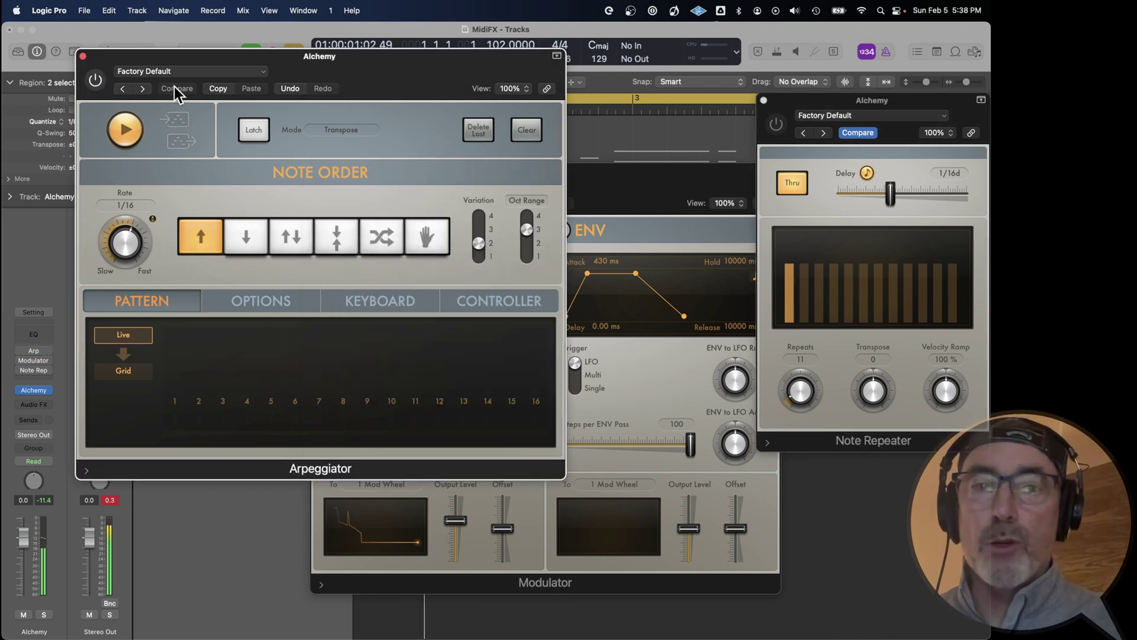
click(777, 127)
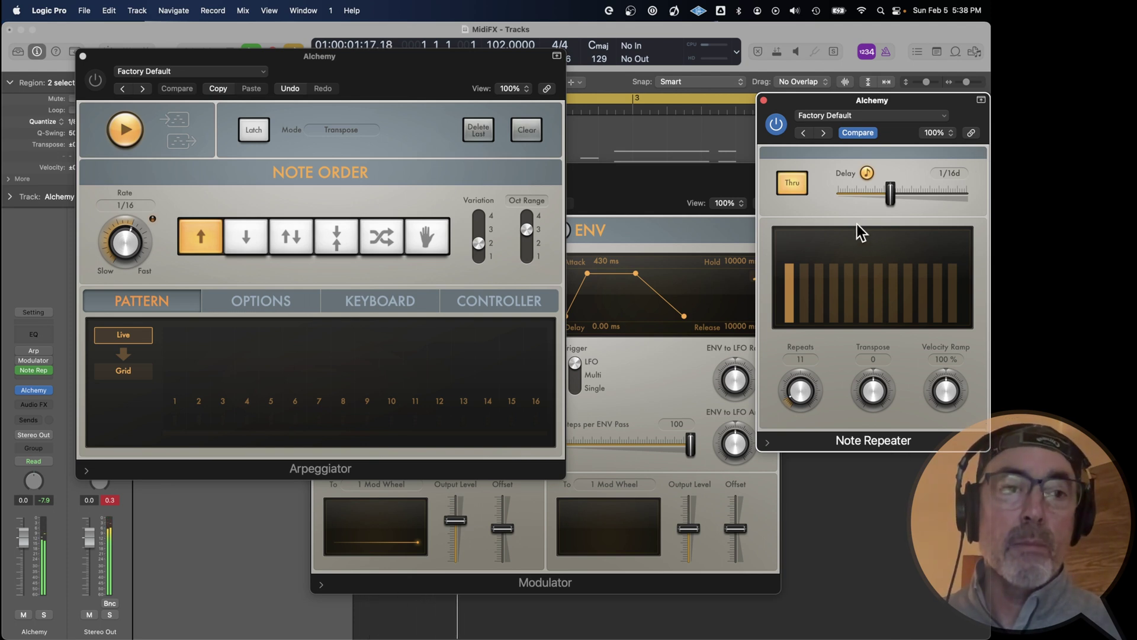
mouse_move(891, 198)
mouse_down()
mouse_move(870, 201)
mouse_move(899, 205)
mouse_up()
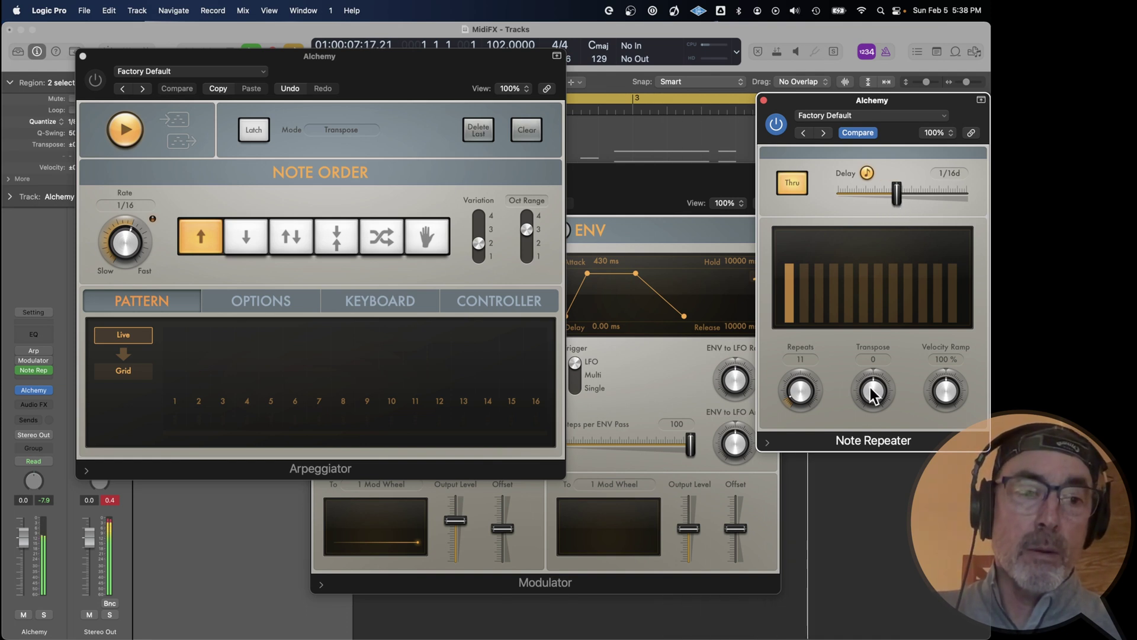
drag(874, 391, 874, 392)
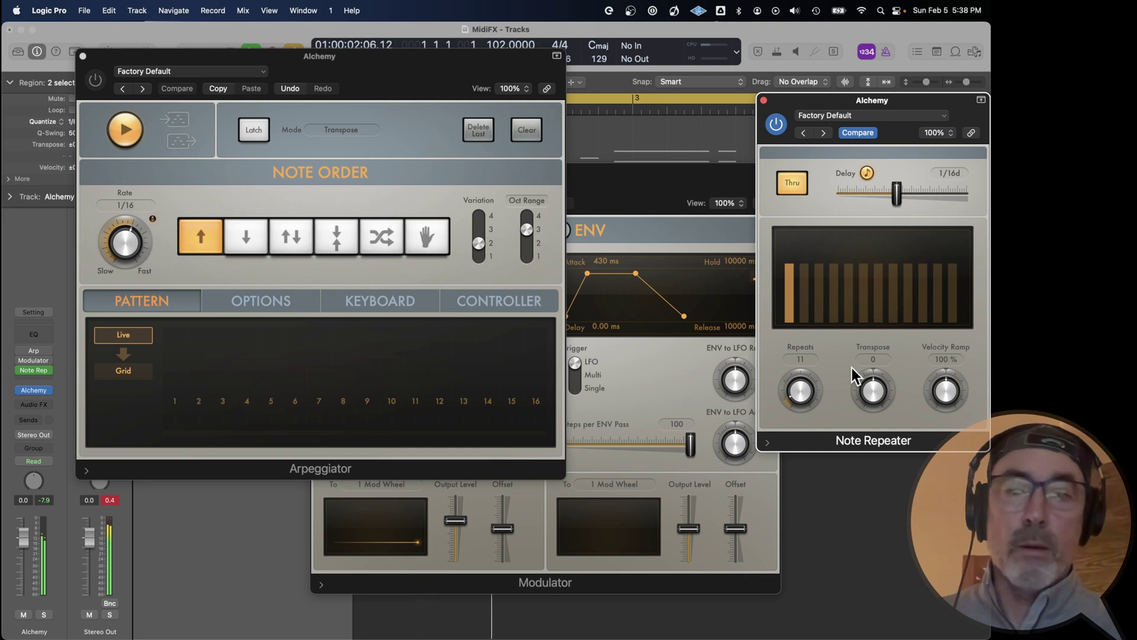
Re-enable the Arpeggiator and bring the Modulator's Slow Cycle Modulation window to the front.
click(95, 80)
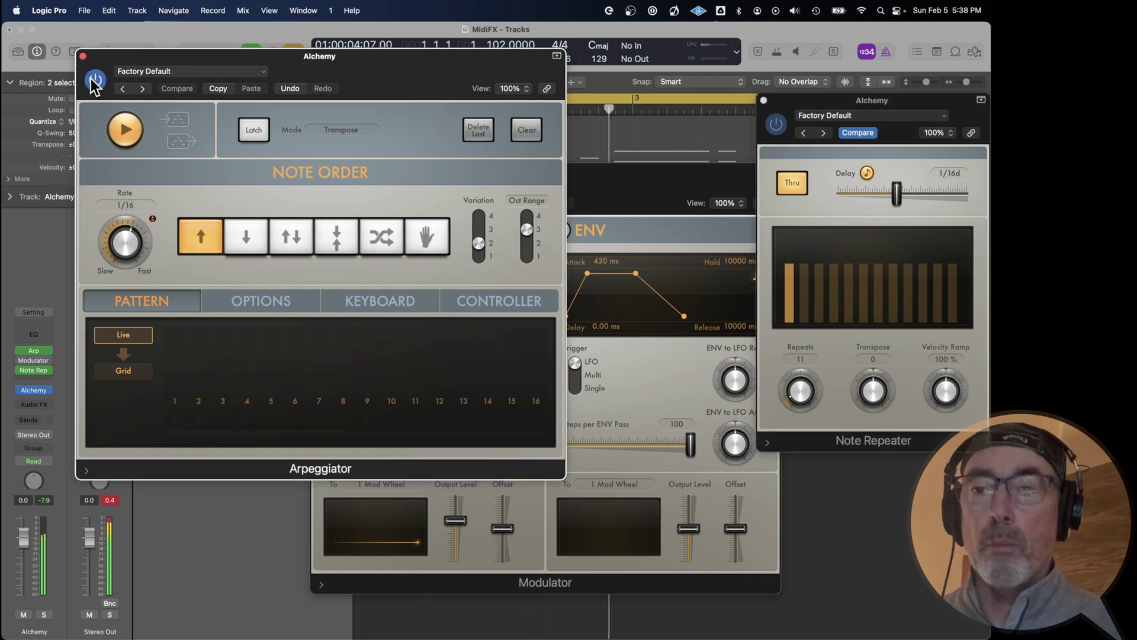
click(95, 81)
click(646, 190)
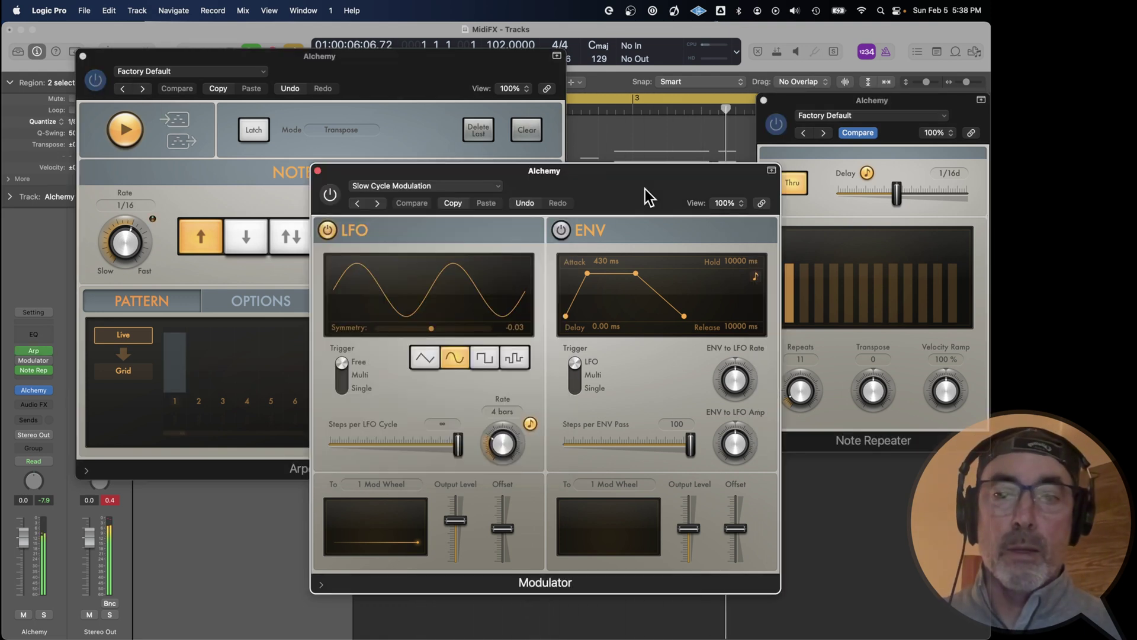